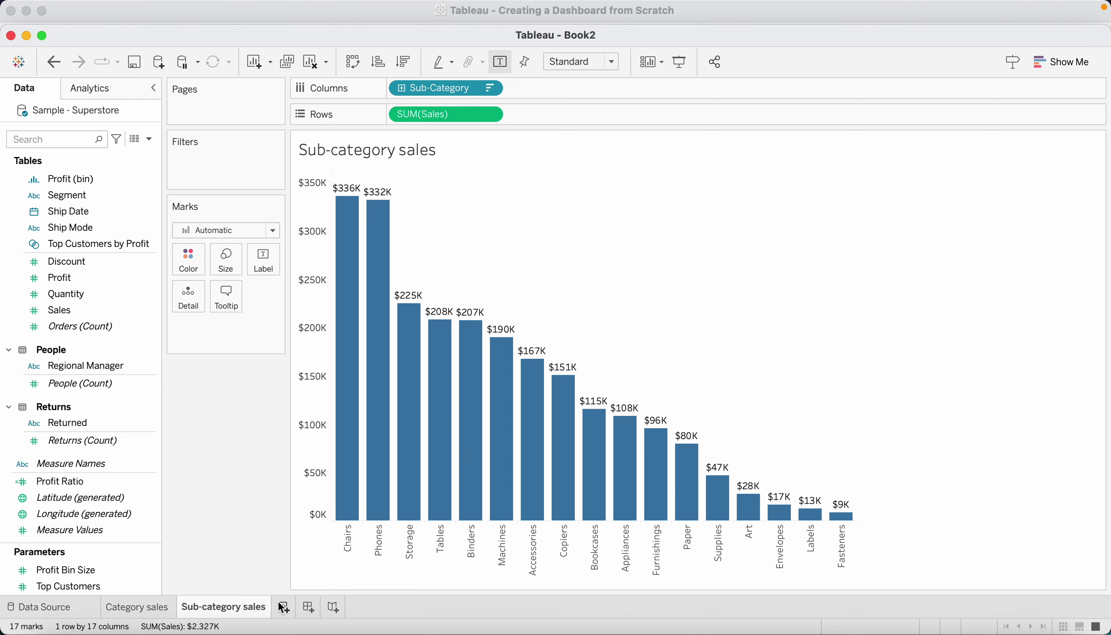
- Create a new worksheet plotting the sum of Sales over Order Date by continuous quarter
click(282, 607)
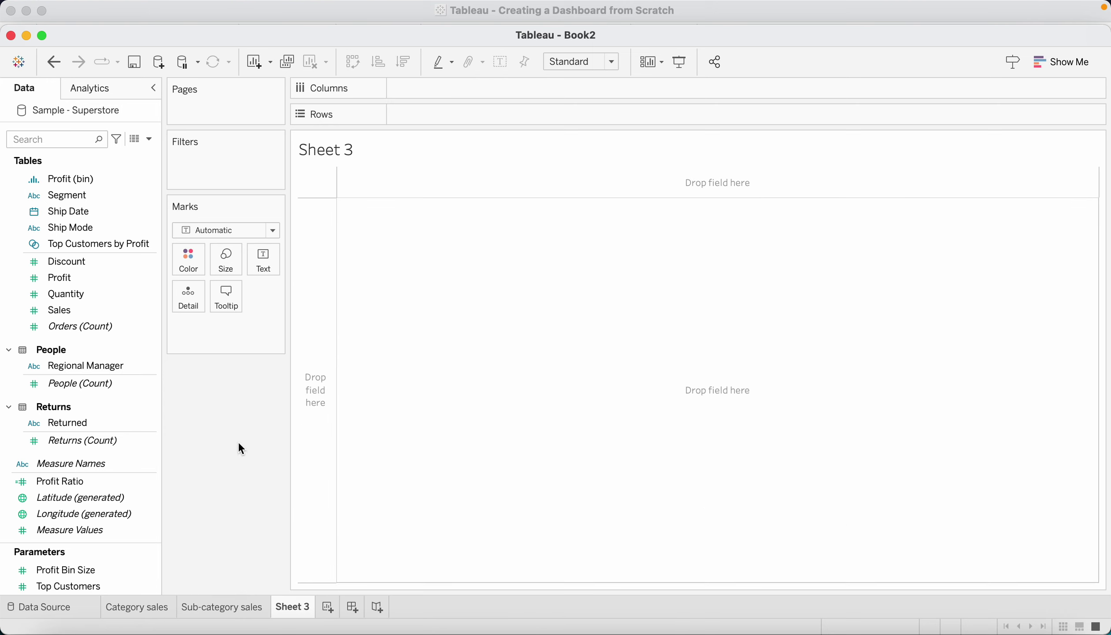
double_click(69, 314)
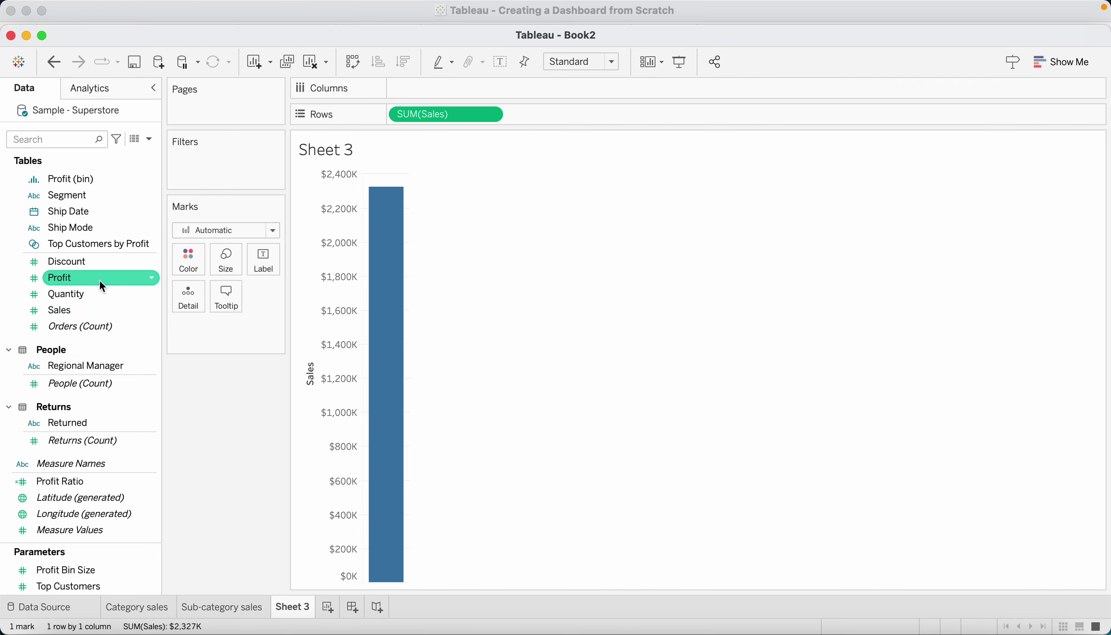
scroll(114, 251, up, 5)
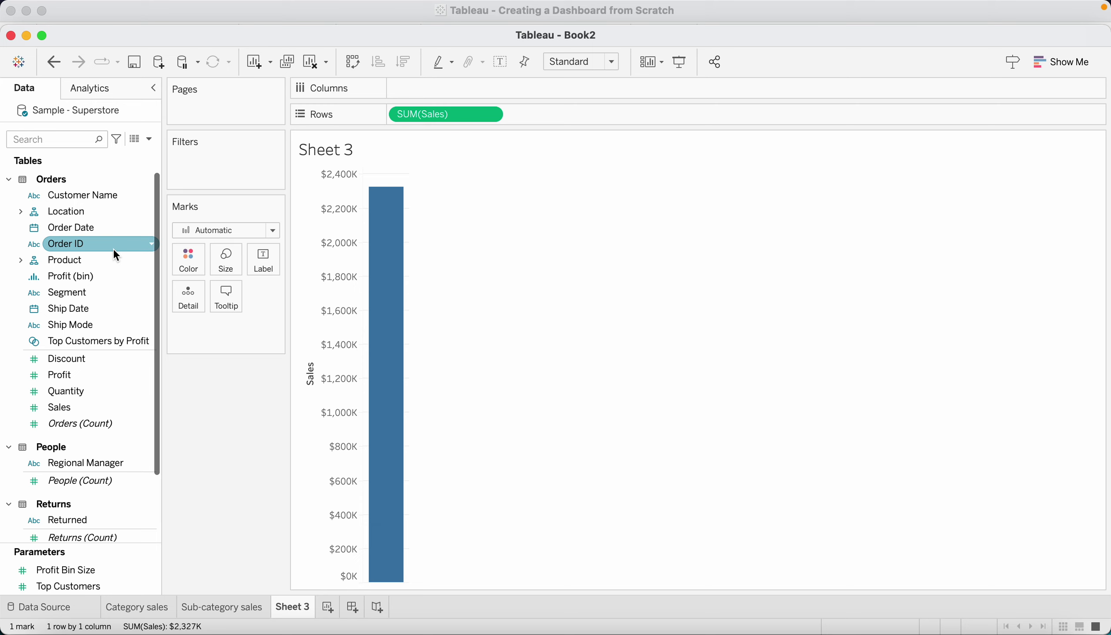
click(72, 227)
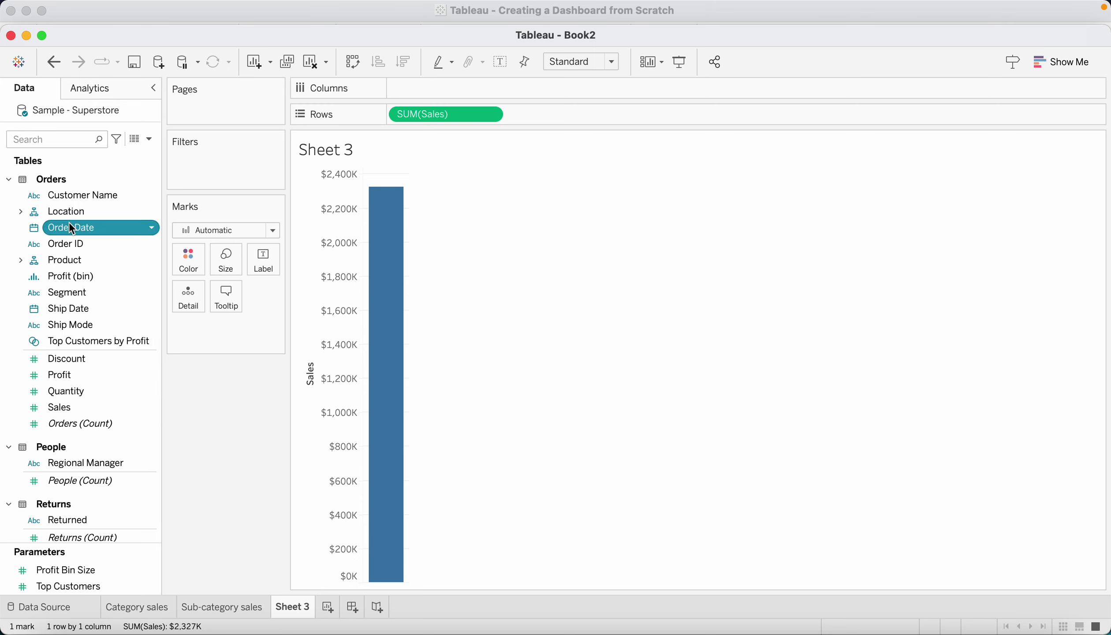
double_click(69, 224)
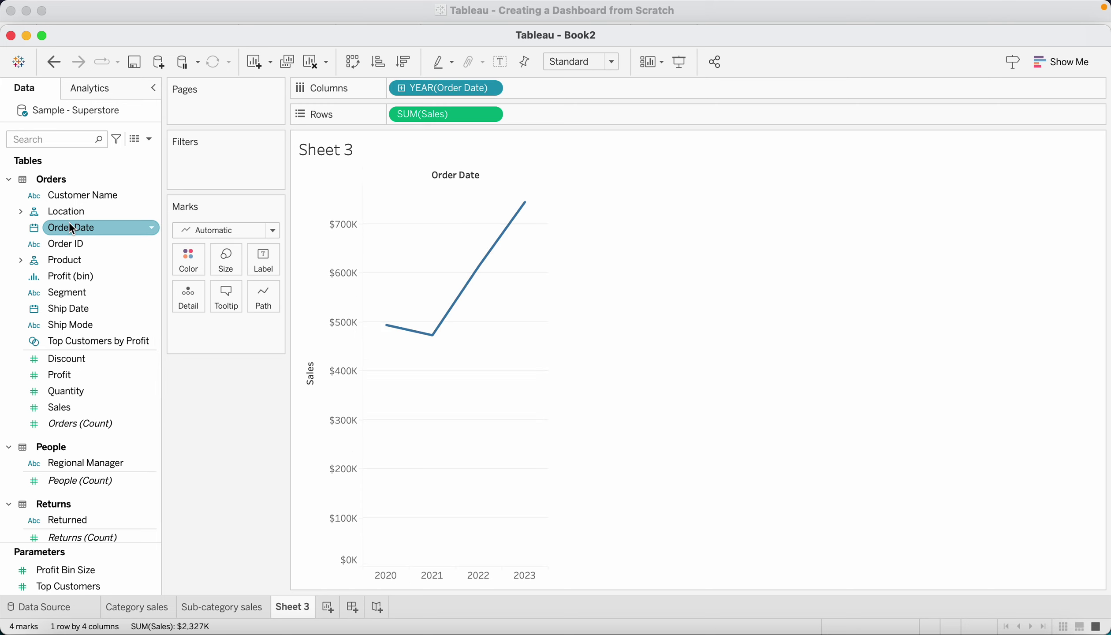
click(491, 88)
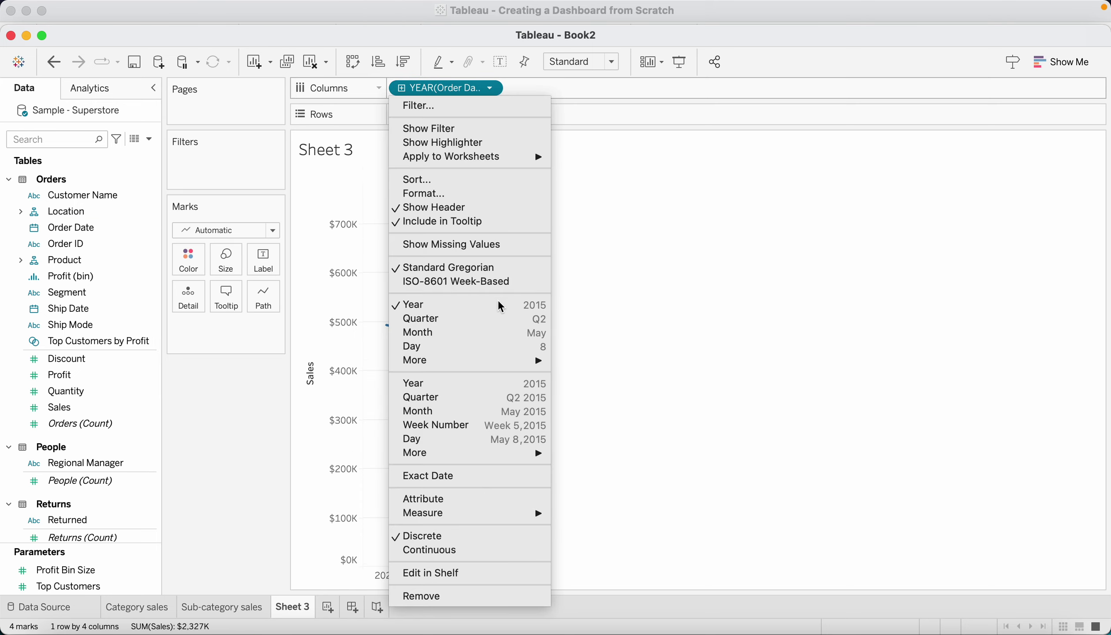
click(451, 399)
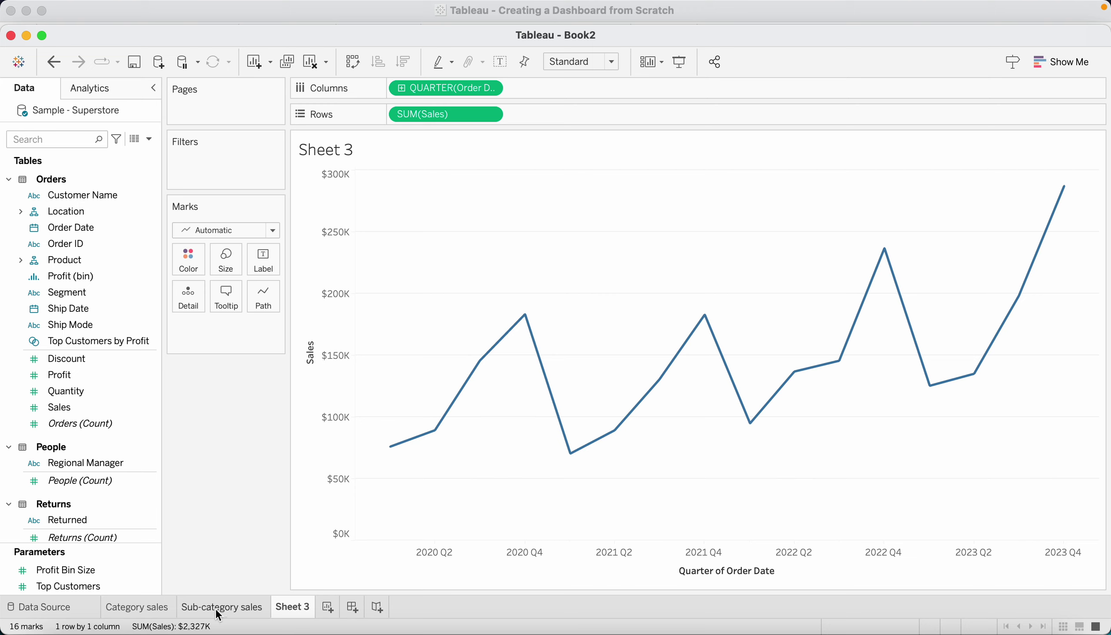
- Copy the formatting of the Sub-category sales sheet and paste it onto Sheet 3
mouse_move(215, 609)
right_click(220, 614)
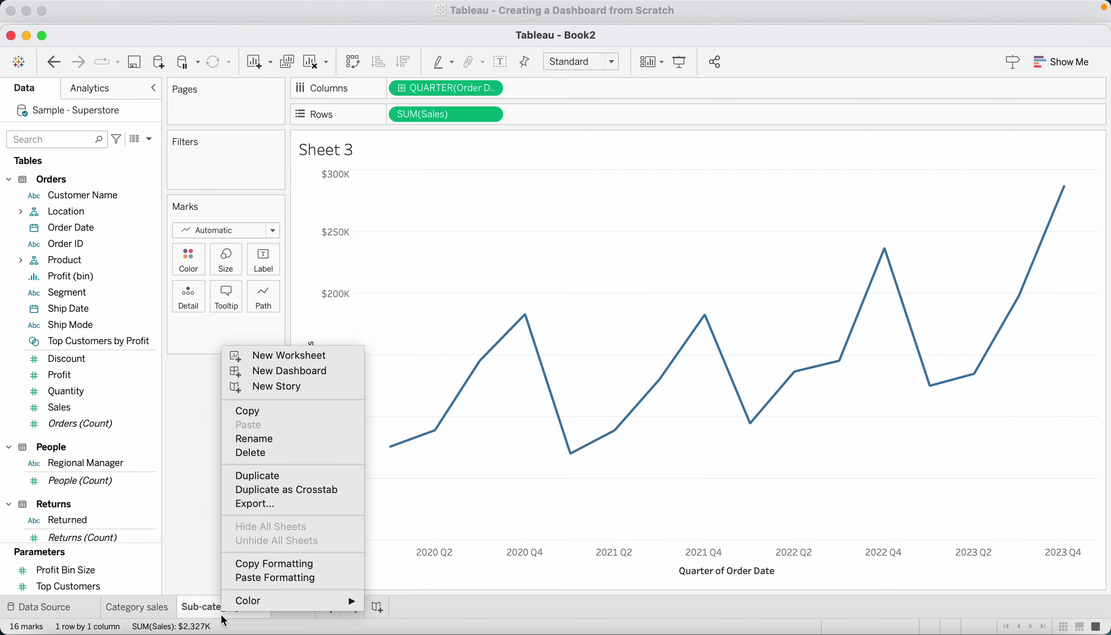
click(255, 563)
right_click(289, 608)
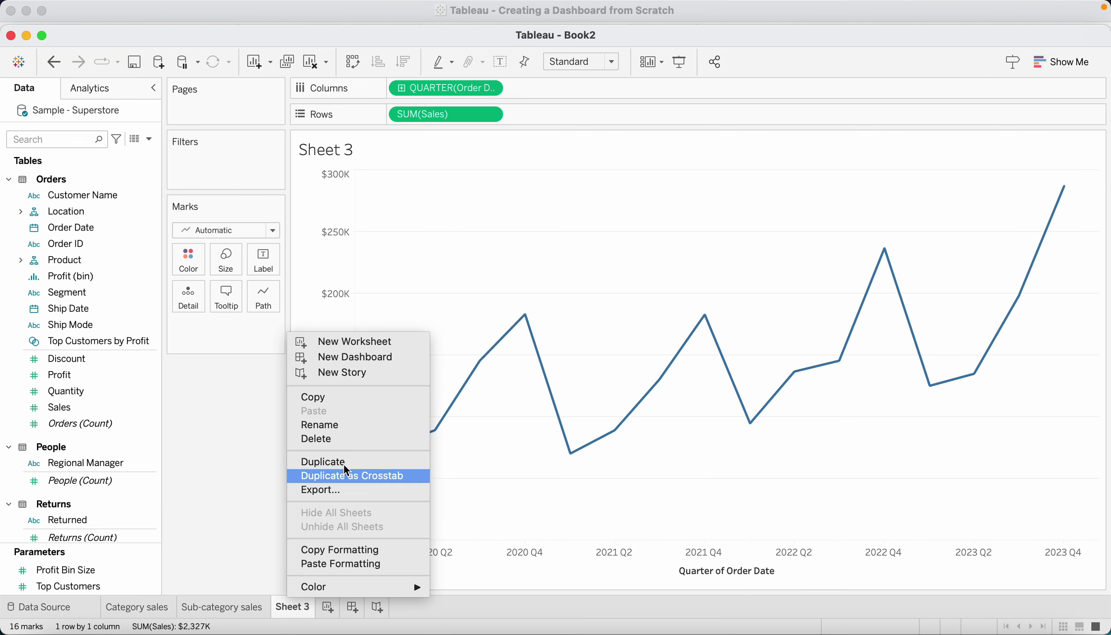
click(321, 560)
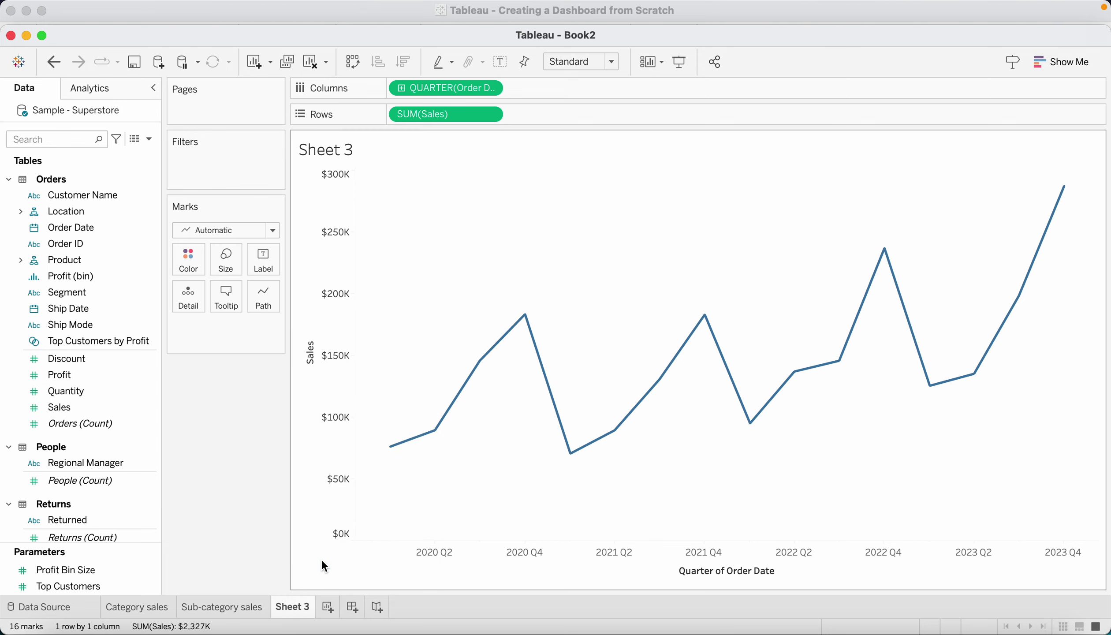
- Remove the title from the Sales axis
right_click(308, 353)
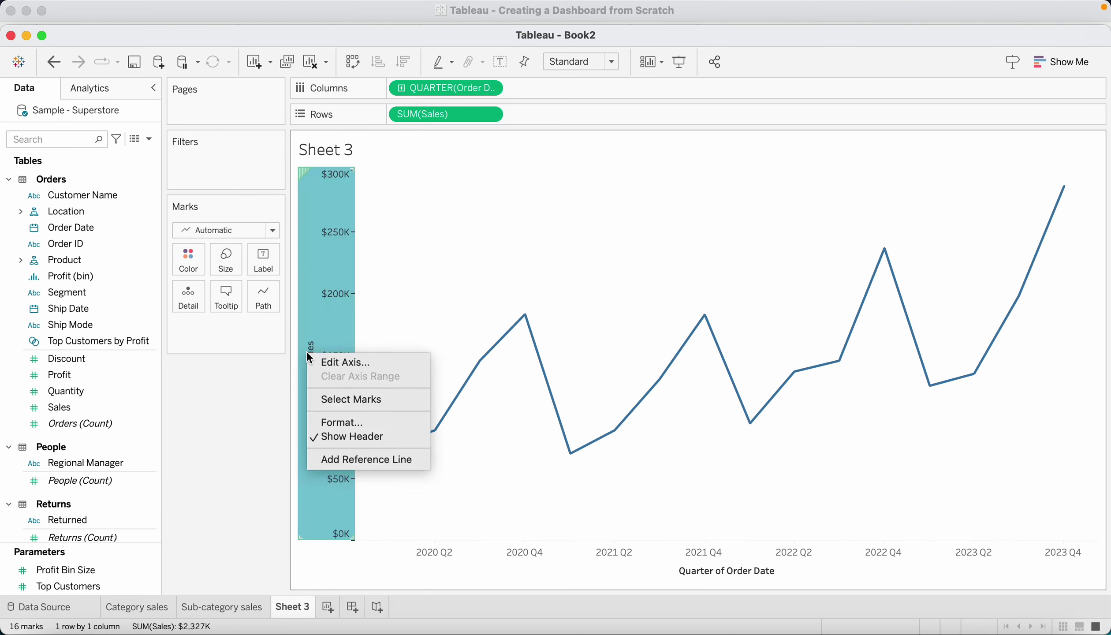
click(348, 361)
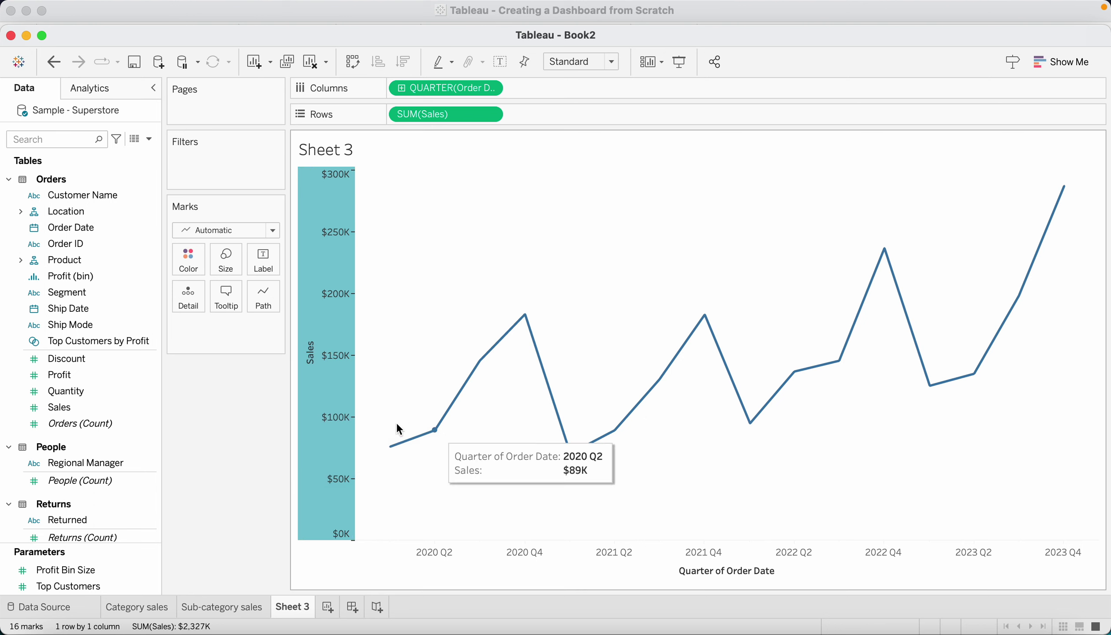
click(542, 458)
key(BackSpace)
double_click(541, 454)
key(BackSpace)
click(718, 106)
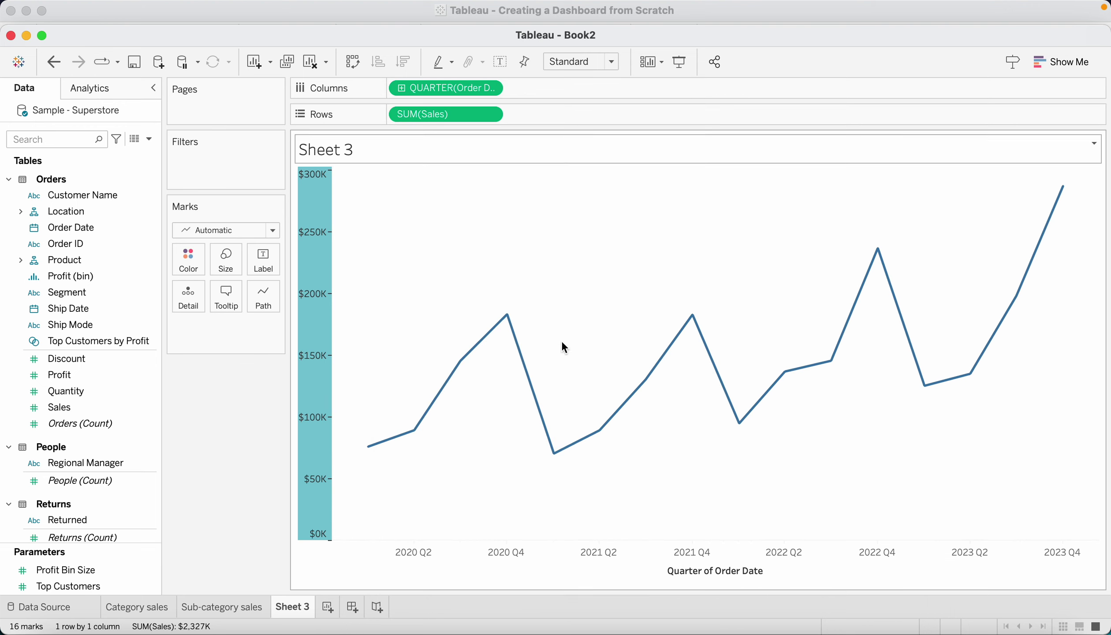
- Clear the title of the Quarter of Order Date axis
right_click(699, 567)
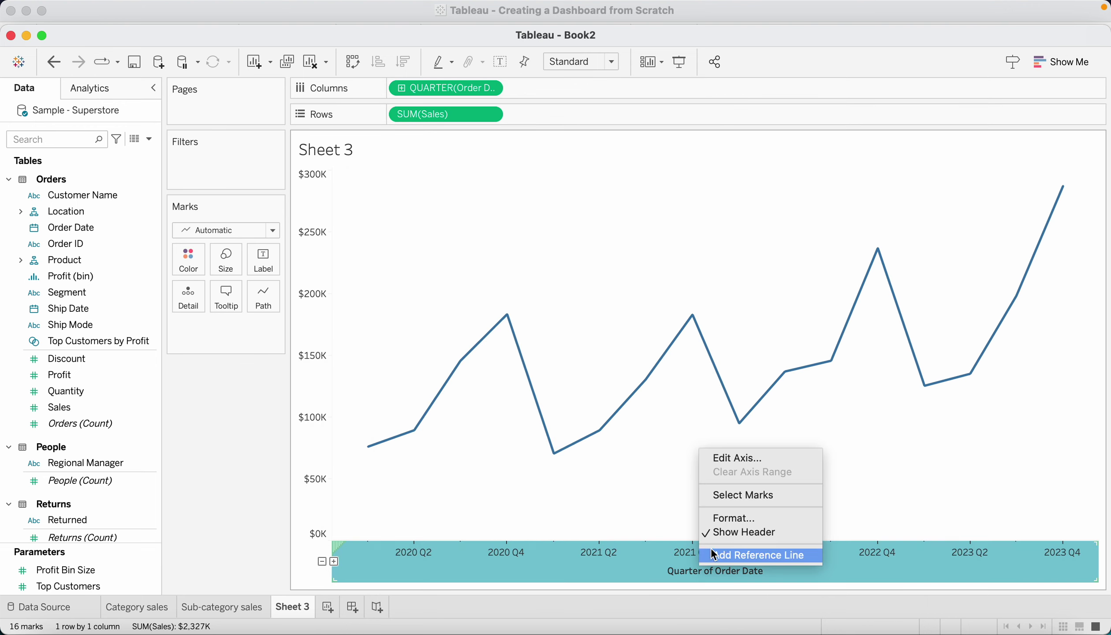
click(737, 458)
click(591, 471)
key(super+a)
key(BackSpace)
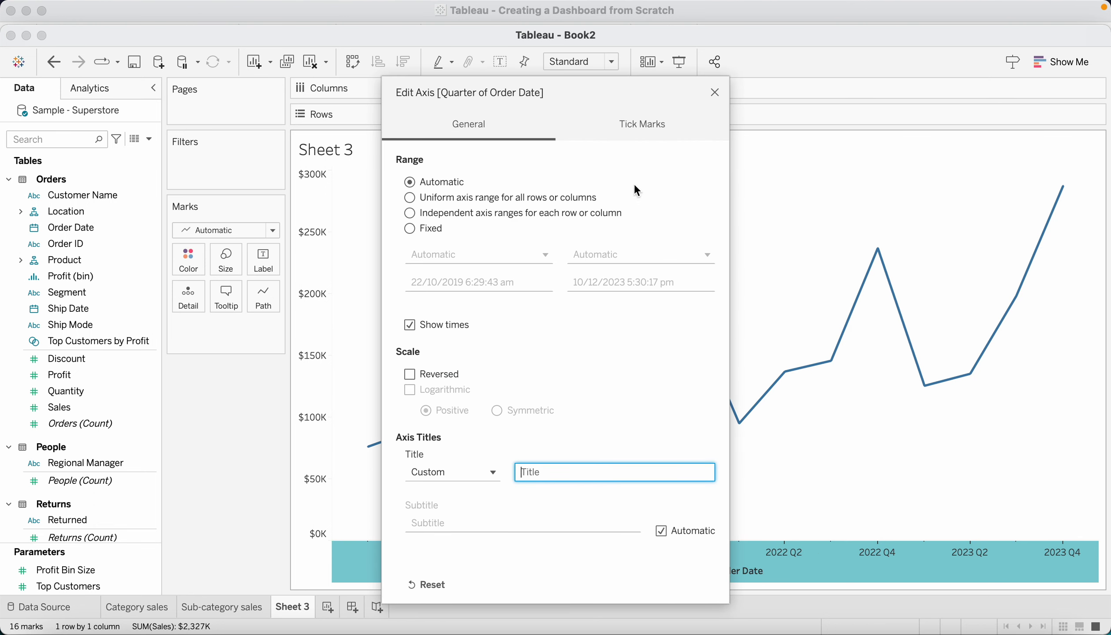
click(714, 92)
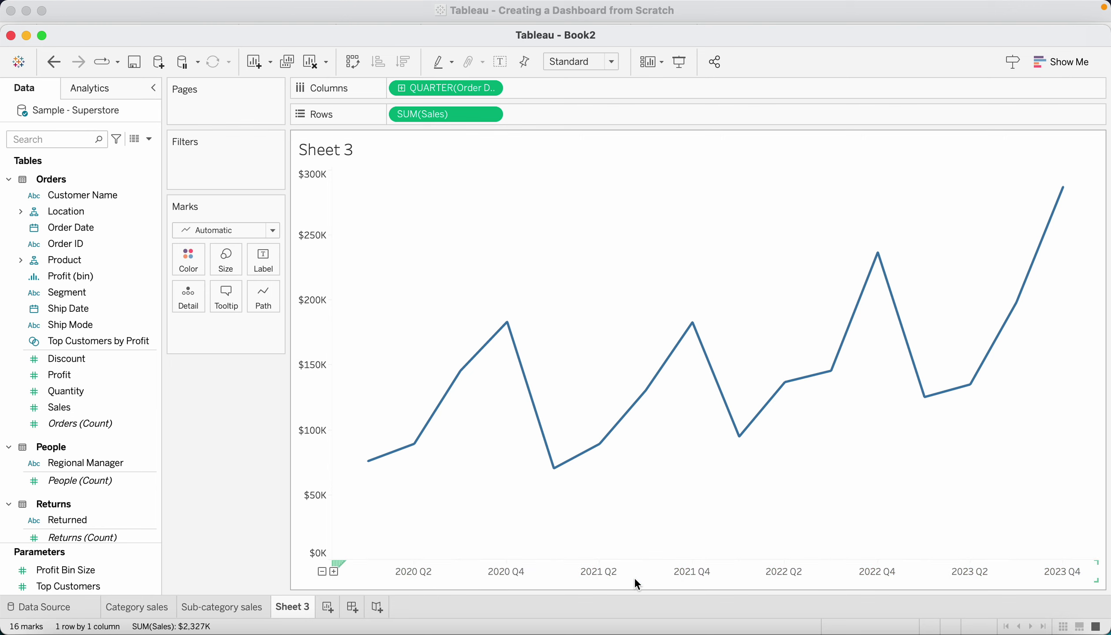
- Change the font colour of the quarterly date axis labels to a darker grey
right_click(430, 579)
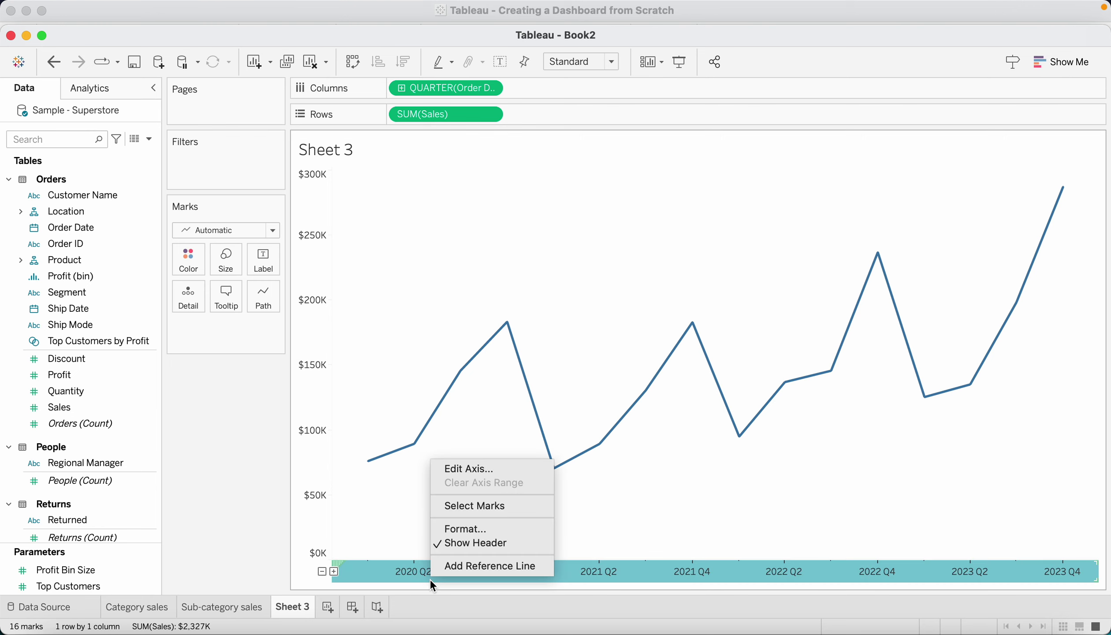
click(465, 529)
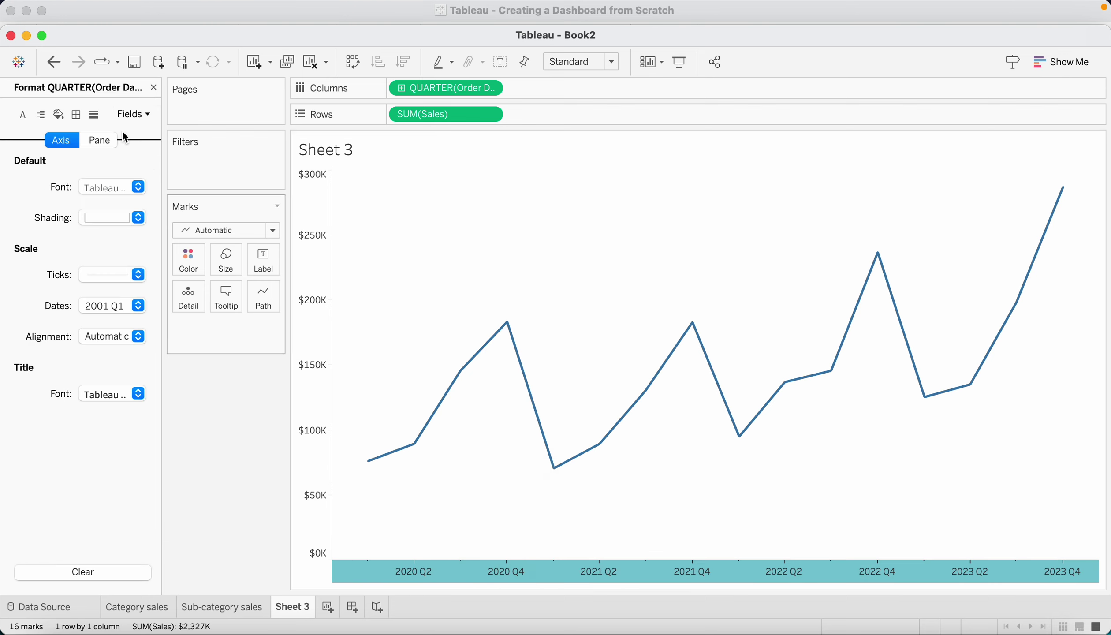
click(131, 185)
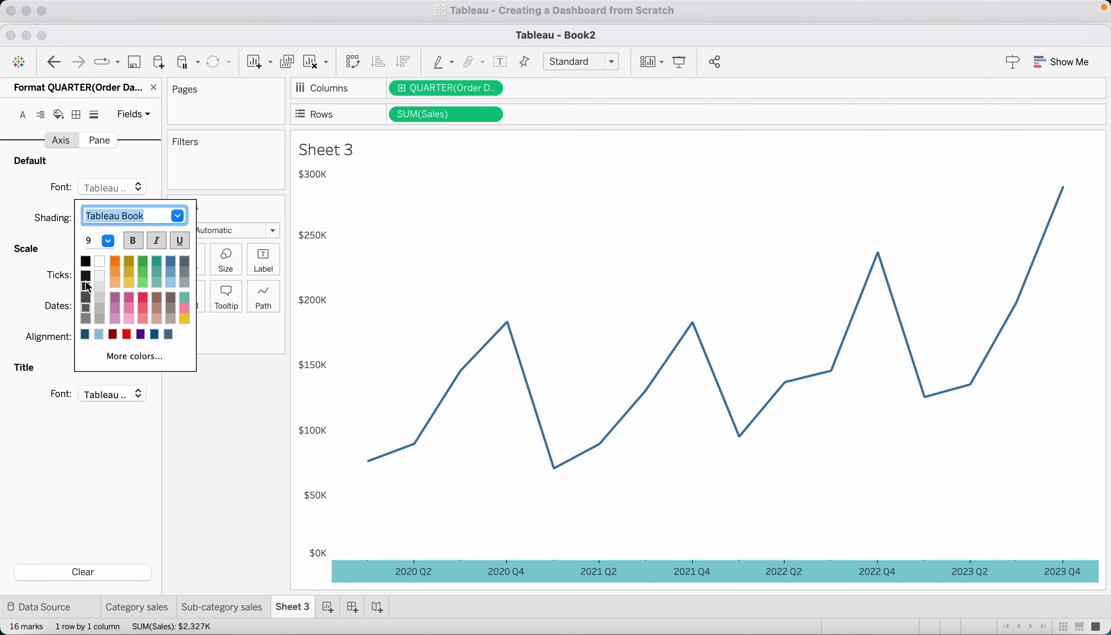
click(391, 531)
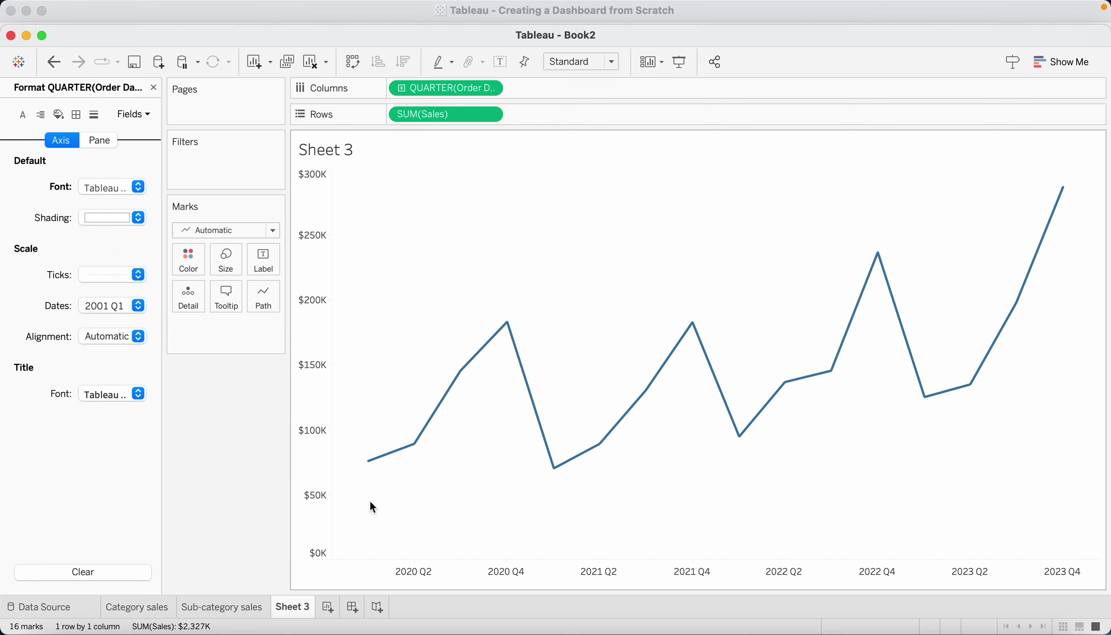
- Examine the axis format settings of Sales and the quarterly date, including the Sales label font, and close the formatting options
click(302, 362)
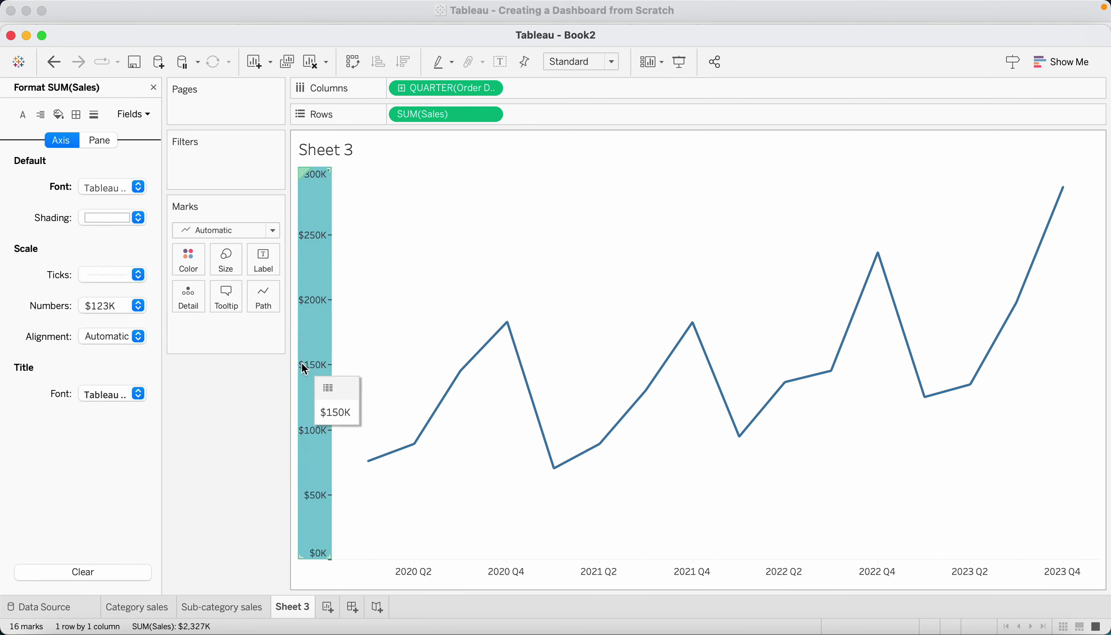
click(134, 185)
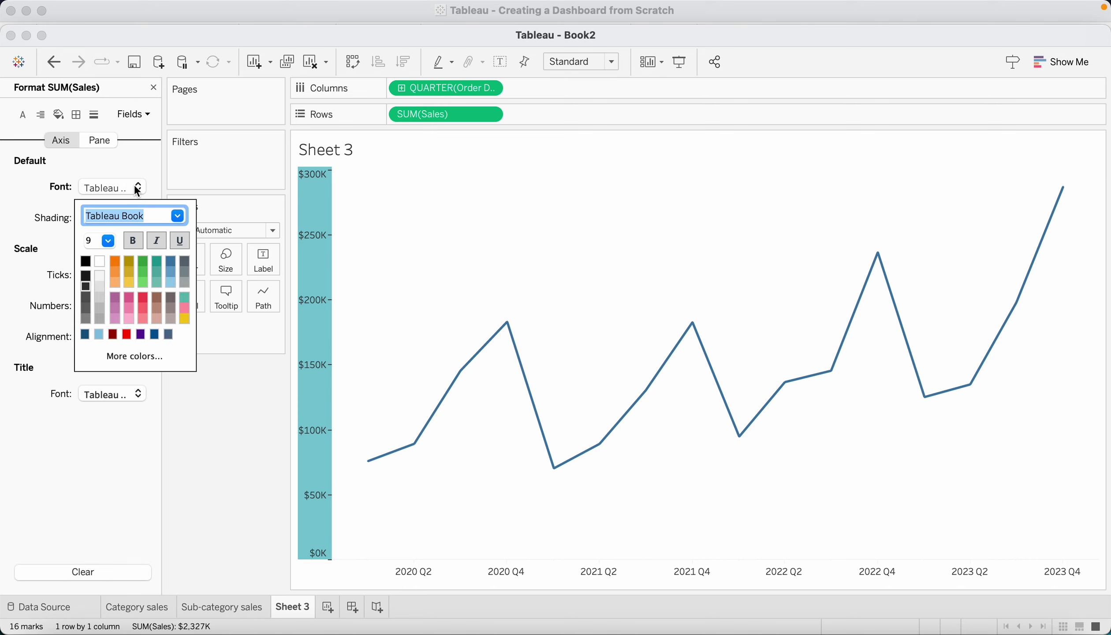
click(224, 478)
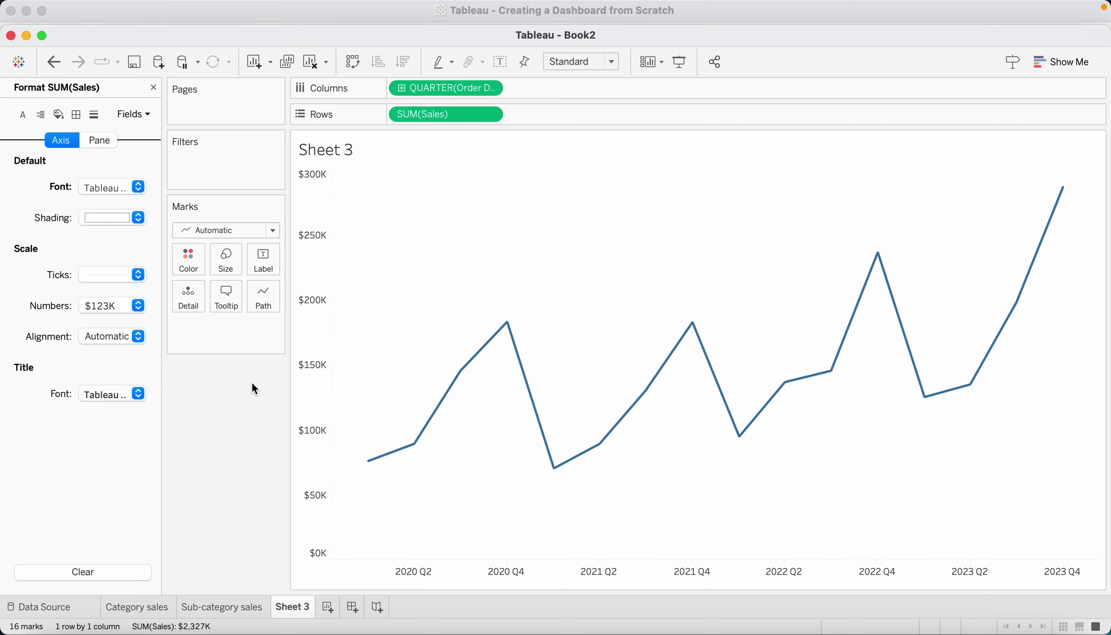
right_click(468, 582)
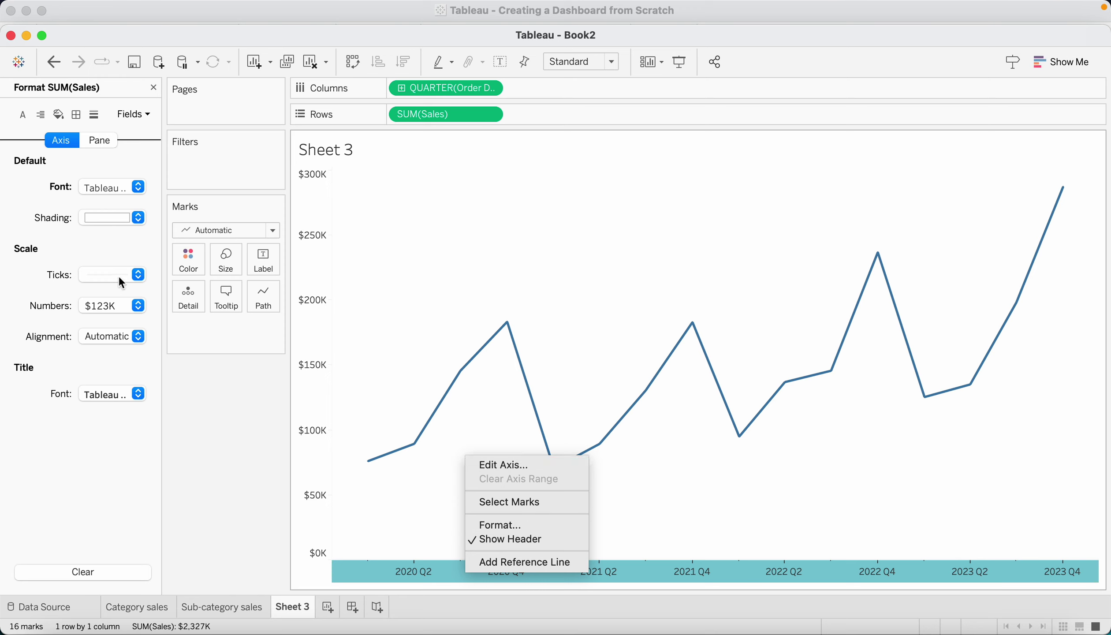
click(427, 573)
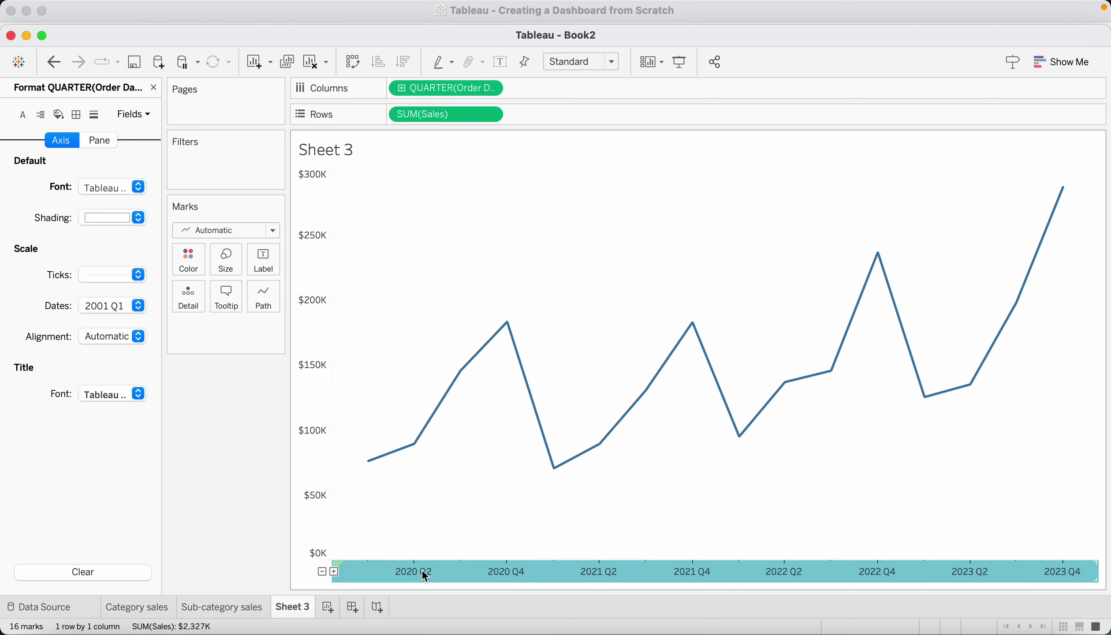
click(425, 572)
click(315, 325)
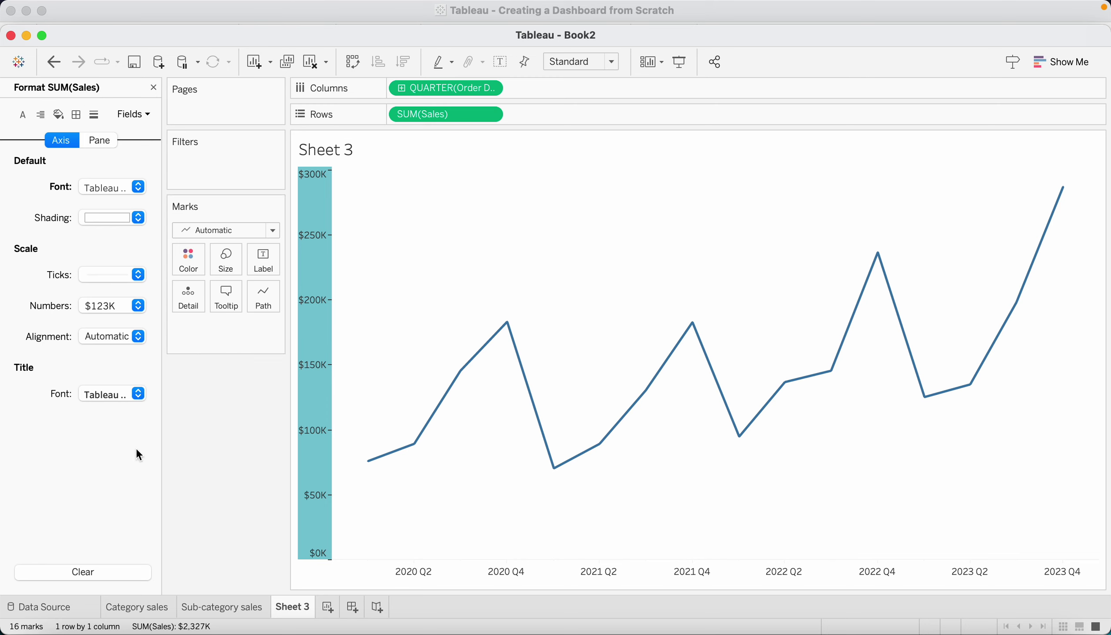
mouse_move(319, 365)
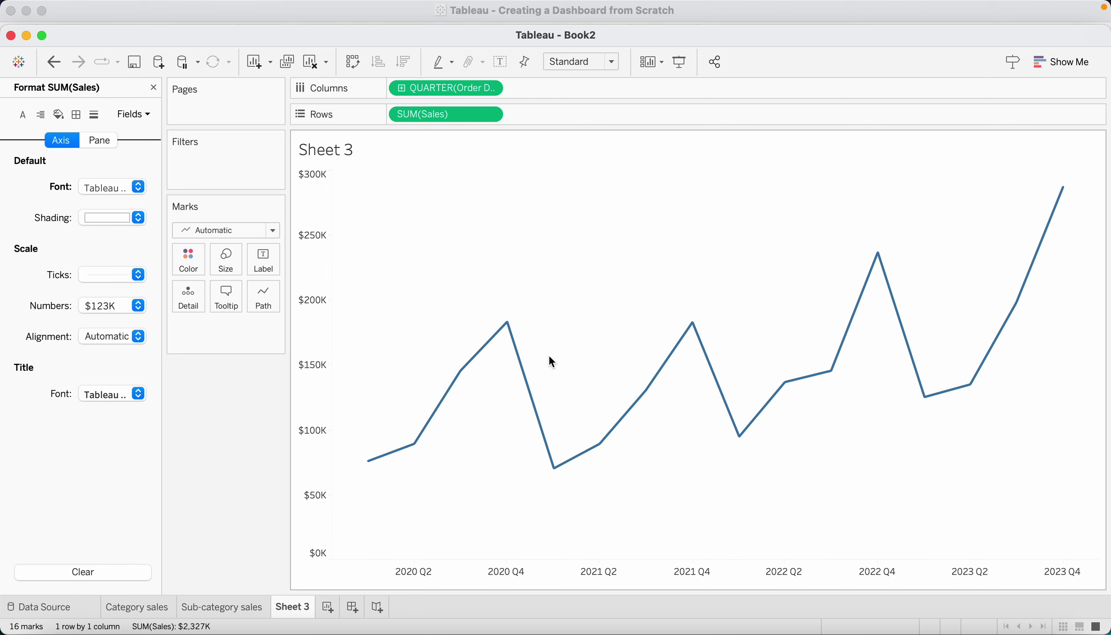
click(153, 87)
- Search the data fields for "cat" and colour the sales lines by Category
click(67, 139)
text(cat)
click(74, 228)
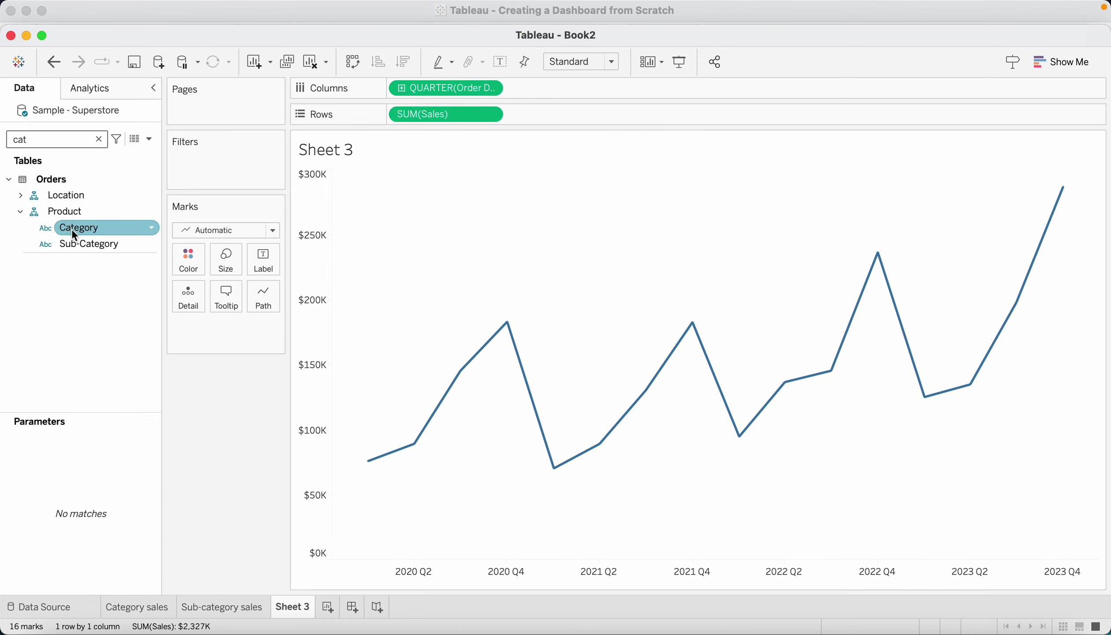
drag(70, 227, 196, 265)
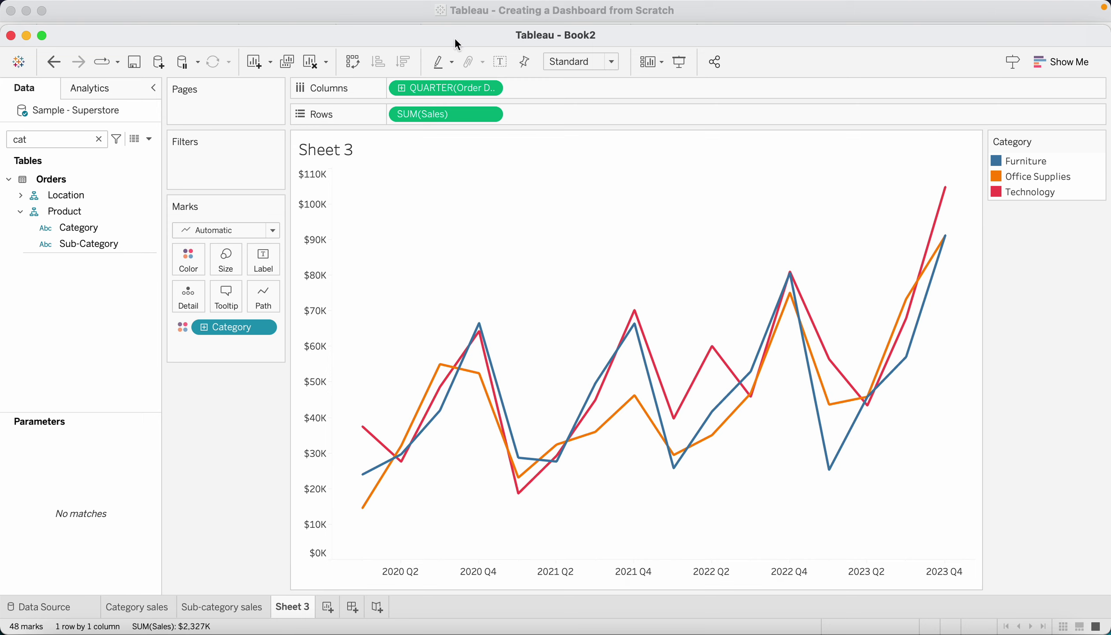
- Show mark labels on the sales lines, limiting them to the Min/Max values
click(499, 63)
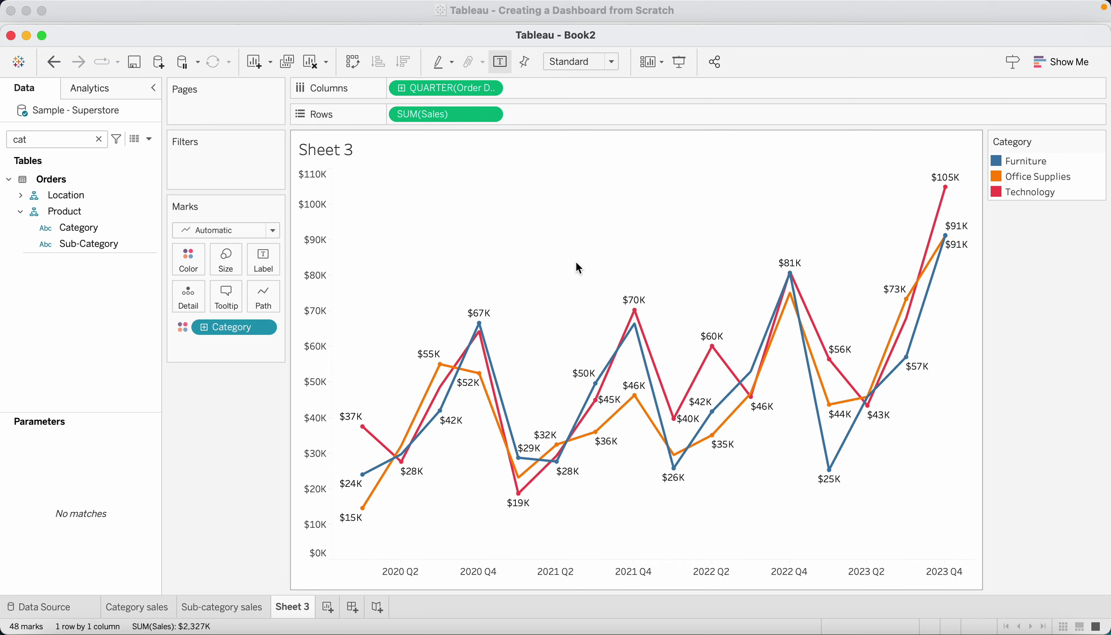
click(501, 62)
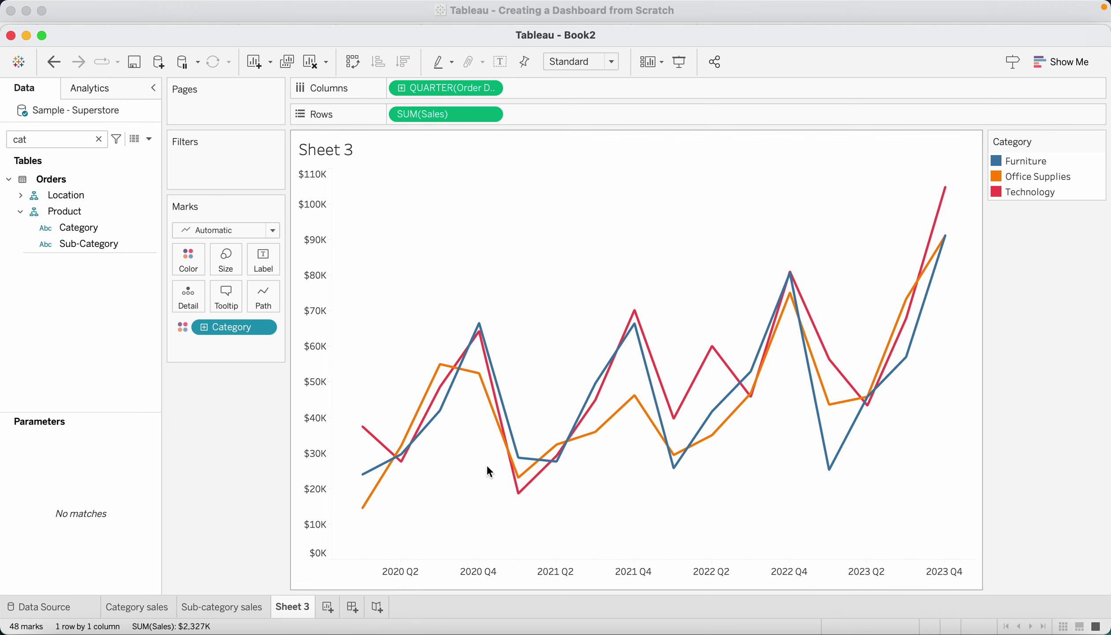
mouse_move(475, 378)
click(255, 259)
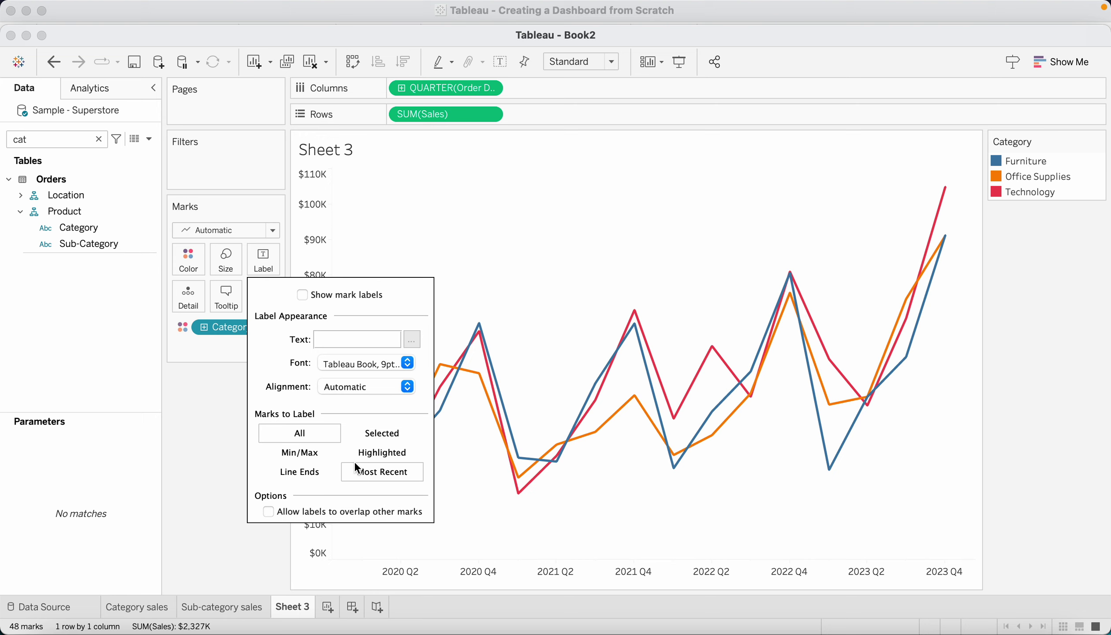
click(317, 452)
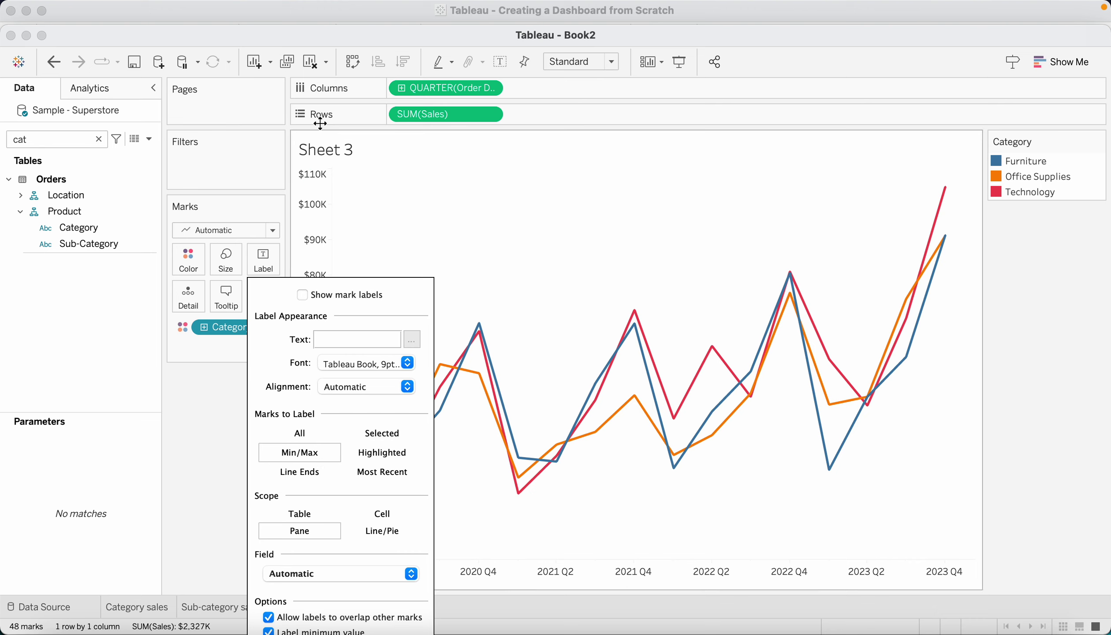
click(505, 64)
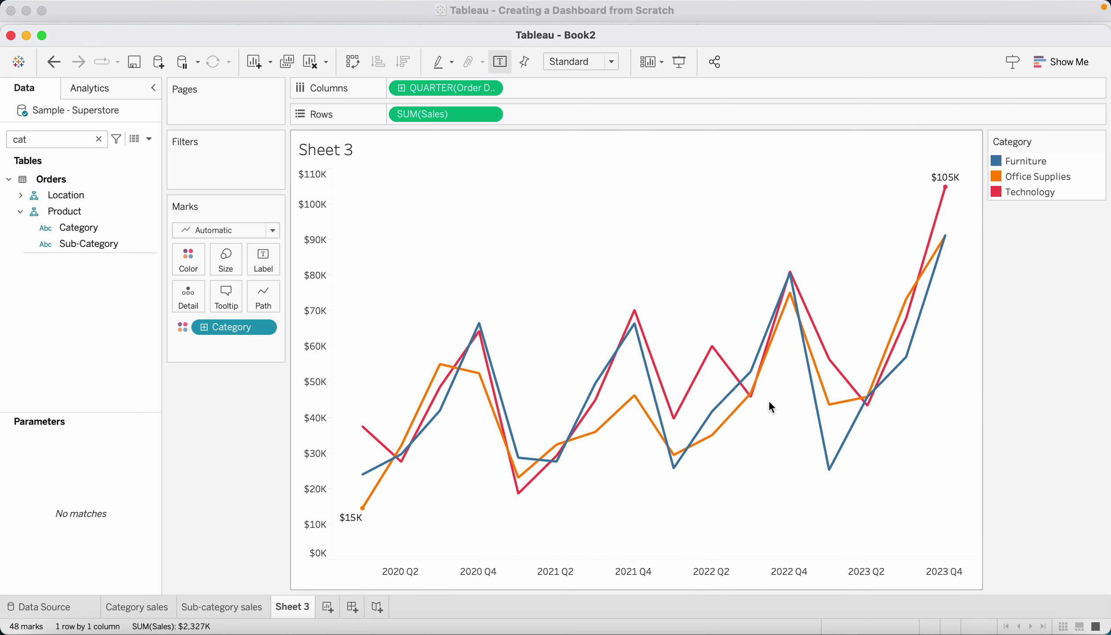
- Turn off the mark labels on the sales lines and rename the sheet as Trend
click(271, 259)
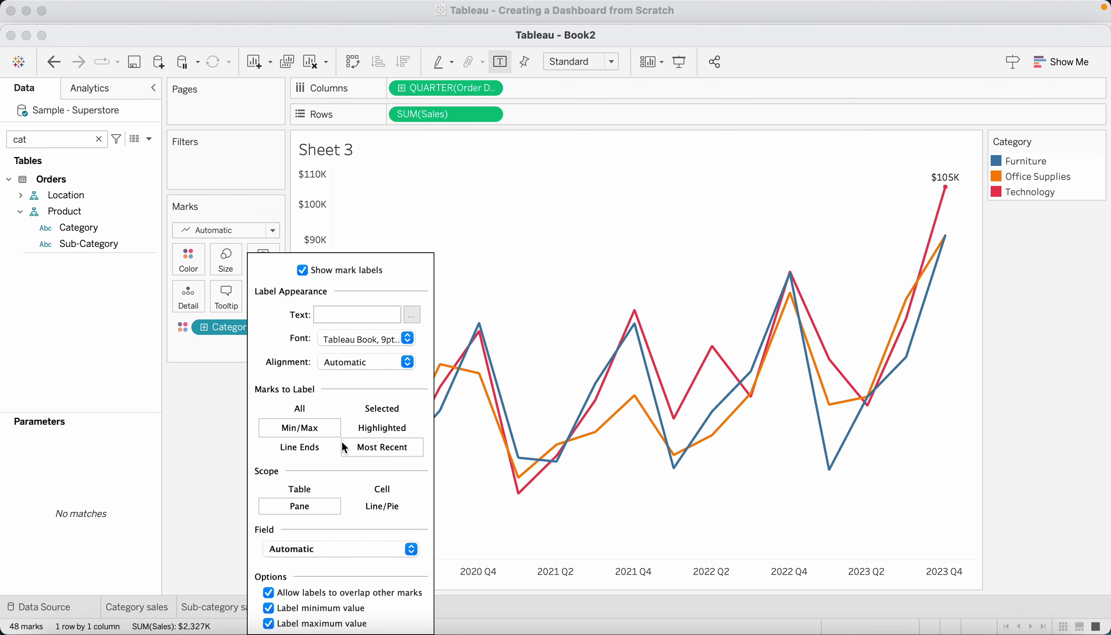
click(500, 63)
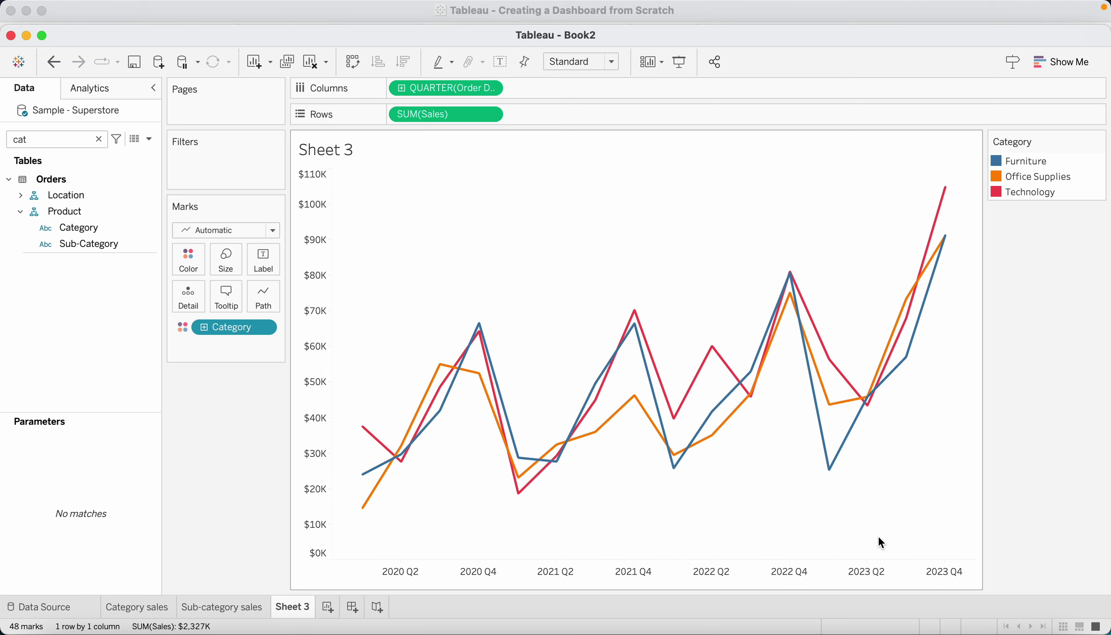
double_click(291, 606)
text(Trend)
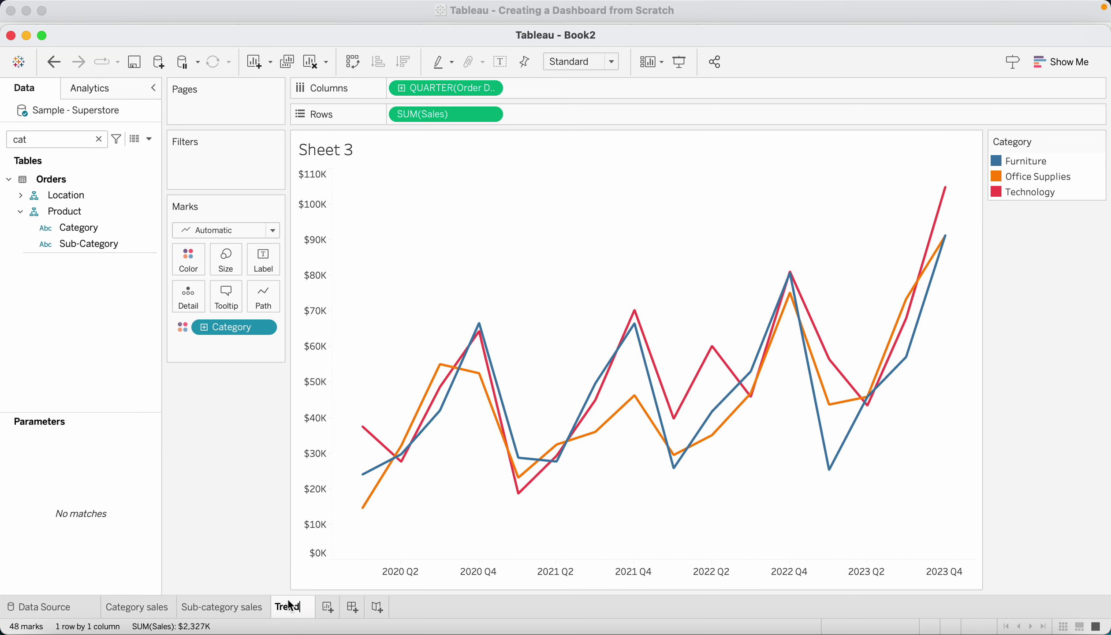
key(Return)
- Add a new worksheet and name it Summary
click(321, 608)
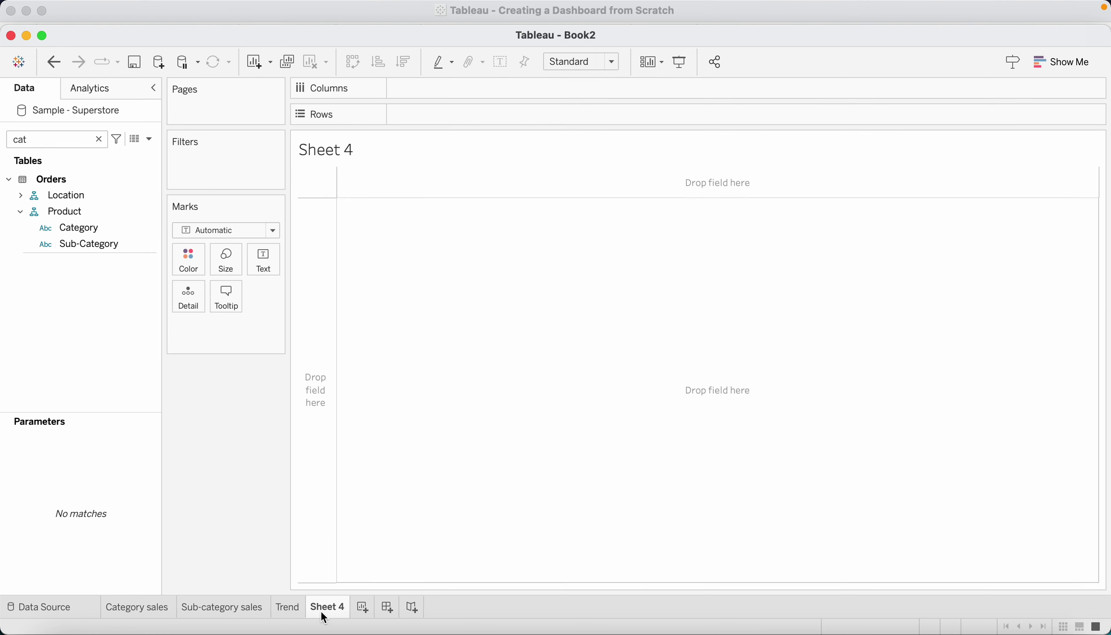
double_click(334, 608)
text(Summary)
key(Return)
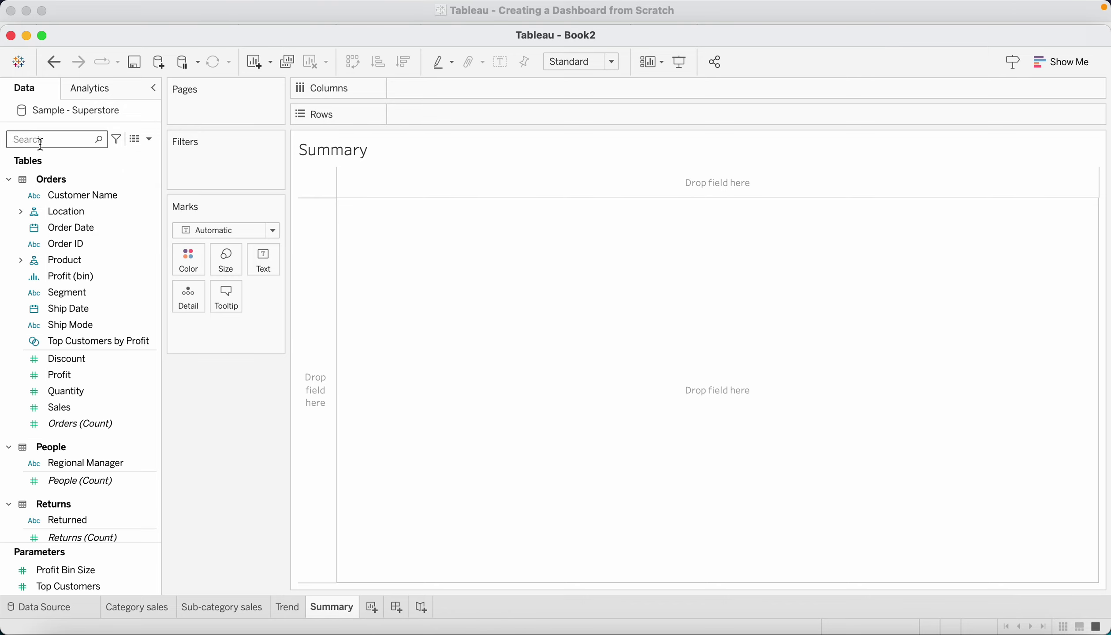
- Search the data fields for "stat" and place State/Province on Rows as a text list instead of a map
text(stat)
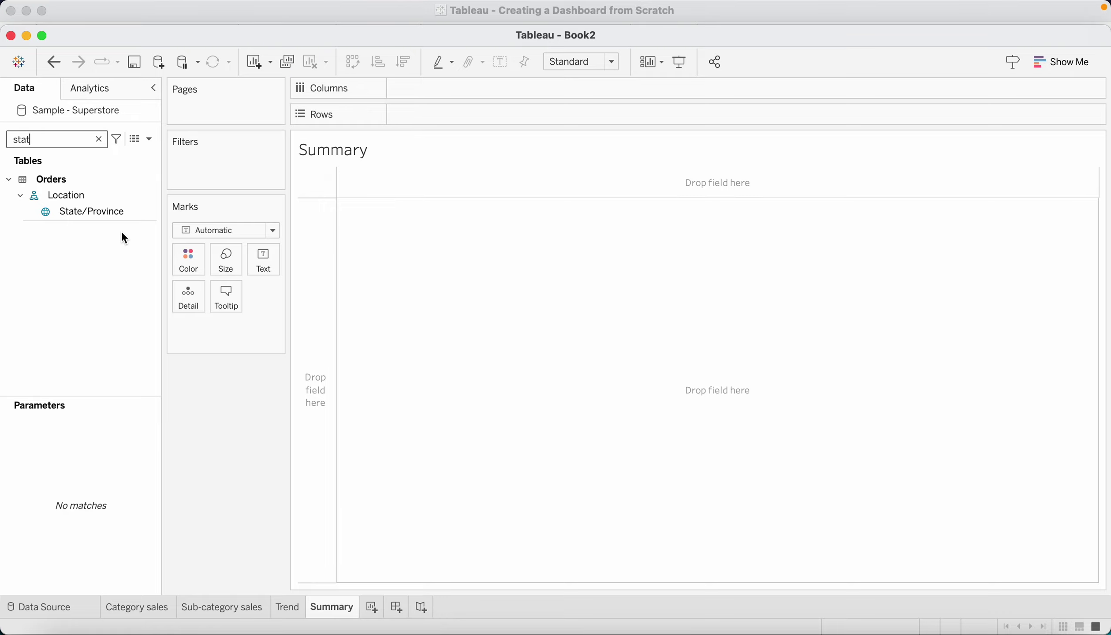
double_click(93, 210)
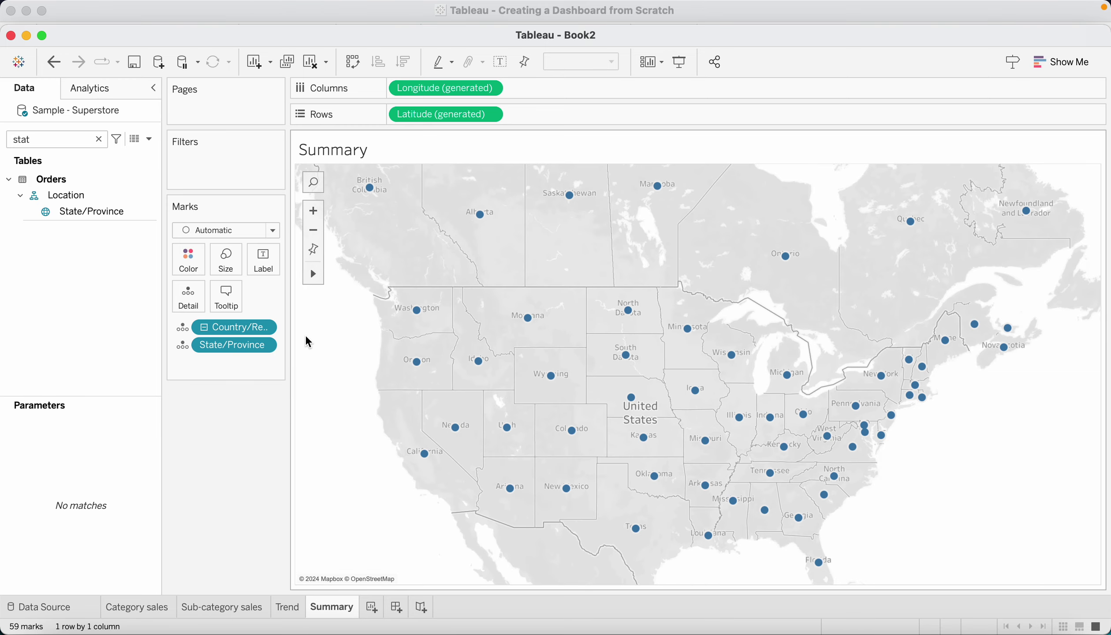
click(313, 63)
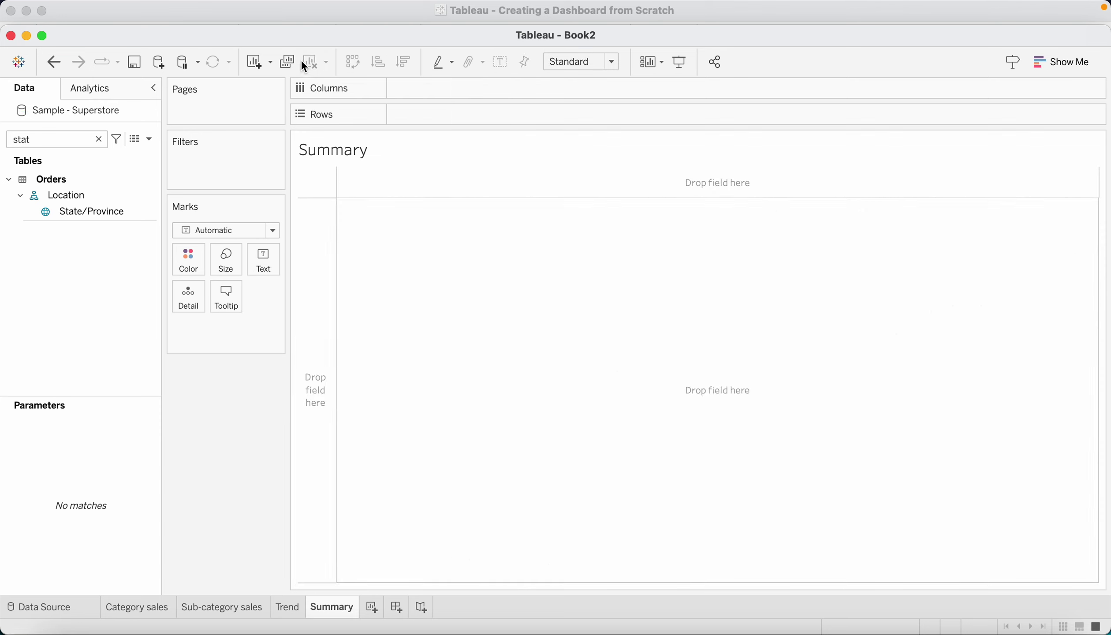
click(46, 218)
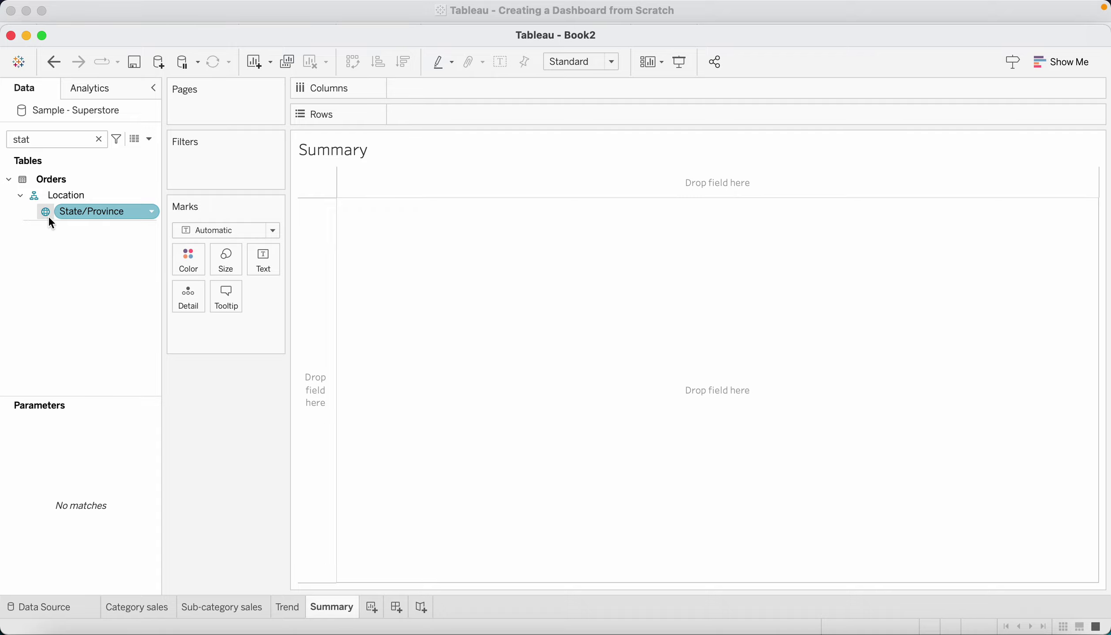
mouse_move(91, 215)
mouse_down()
mouse_move(470, 108)
mouse_move(452, 123)
mouse_up()
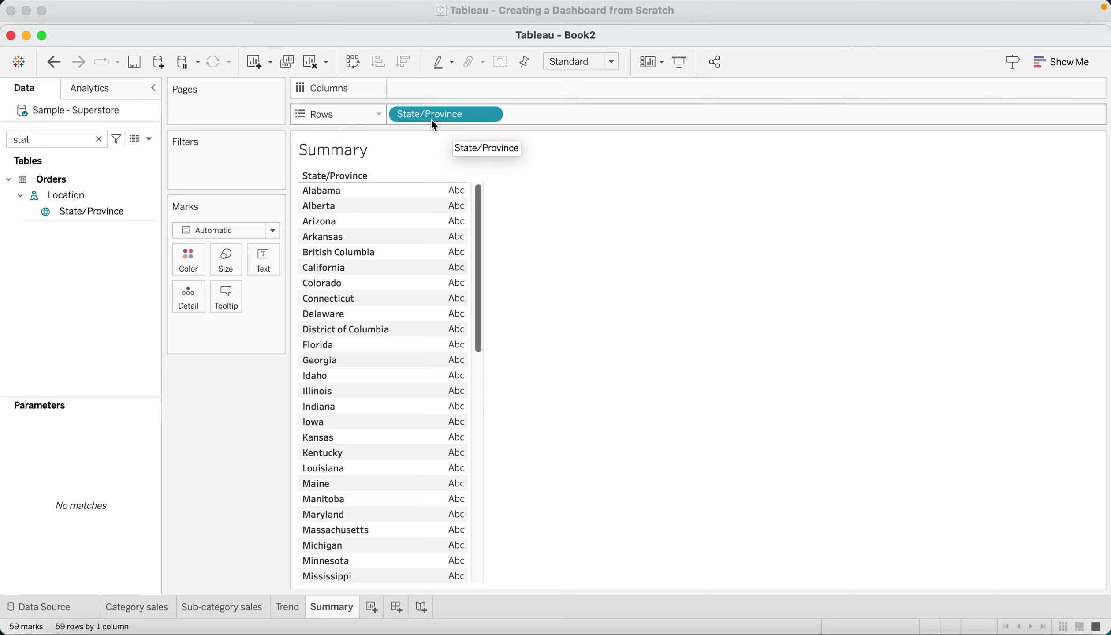
- Search the data fields for "city" and add City to Rows directly after State/Province, without Country/Region
click(106, 140)
text(city)
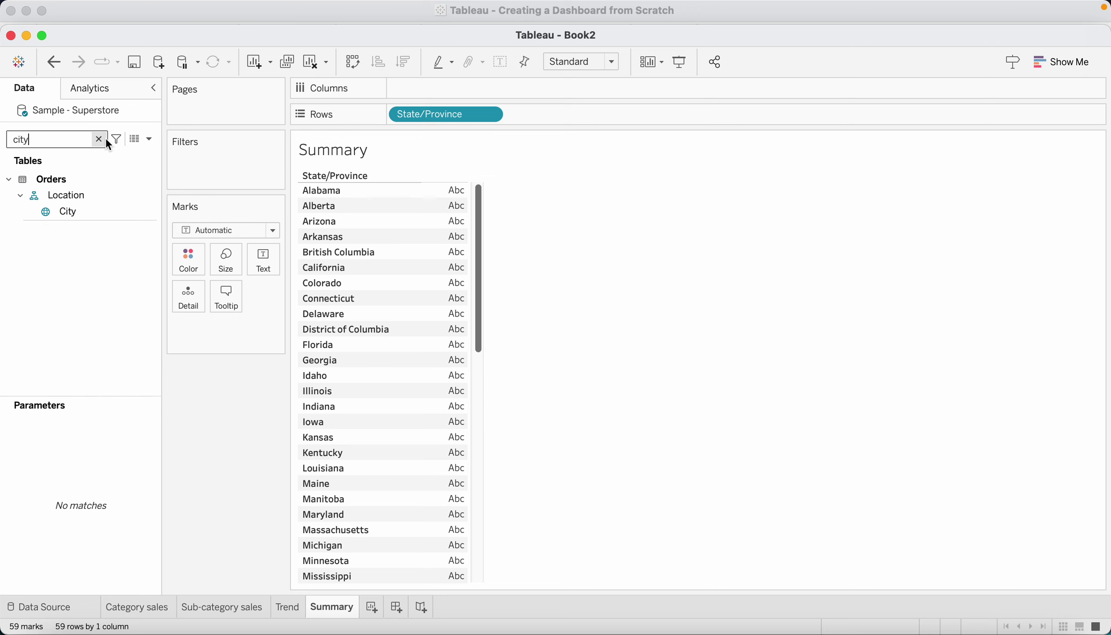
click(72, 215)
double_click(60, 210)
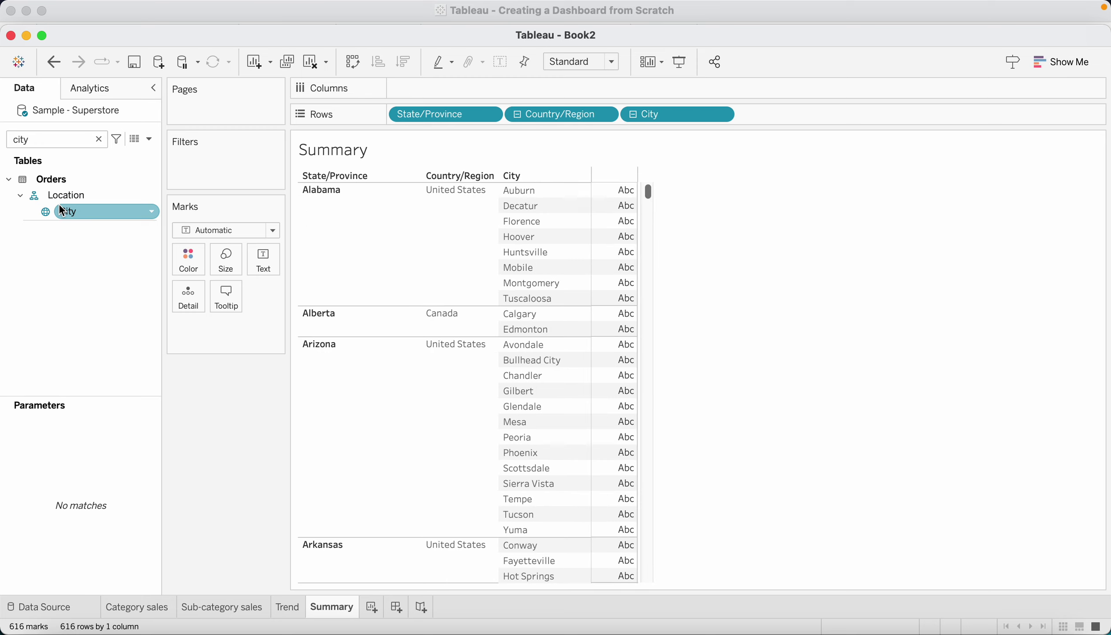
drag(59, 210, 547, 6)
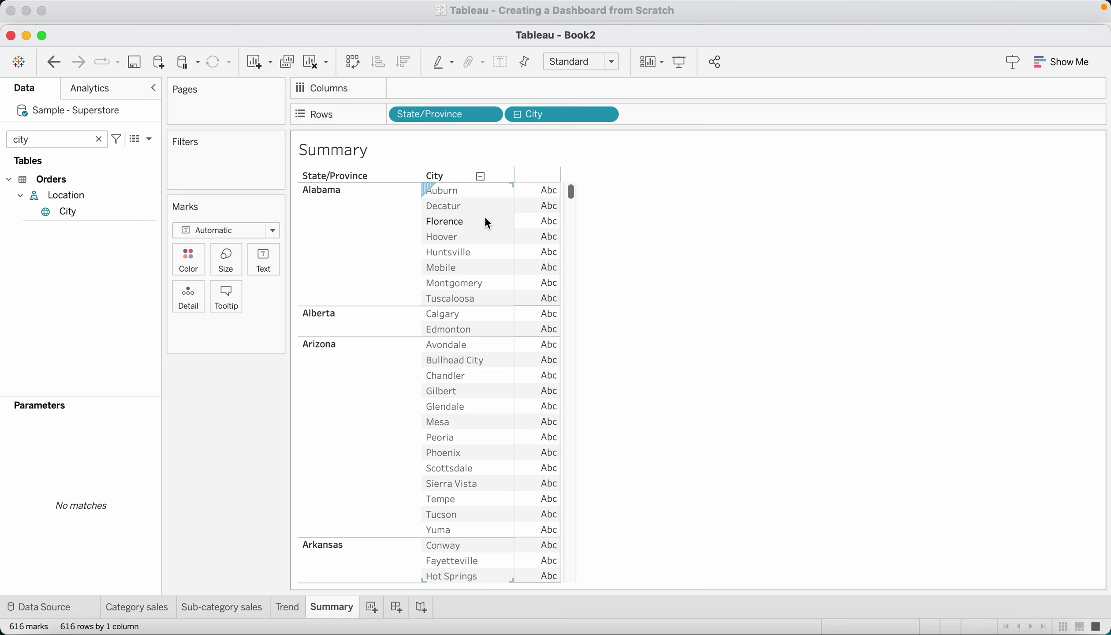
- Search the data fields for "cat" and place Category and Sub-Category on Rows after City
click(99, 140)
text(cat)
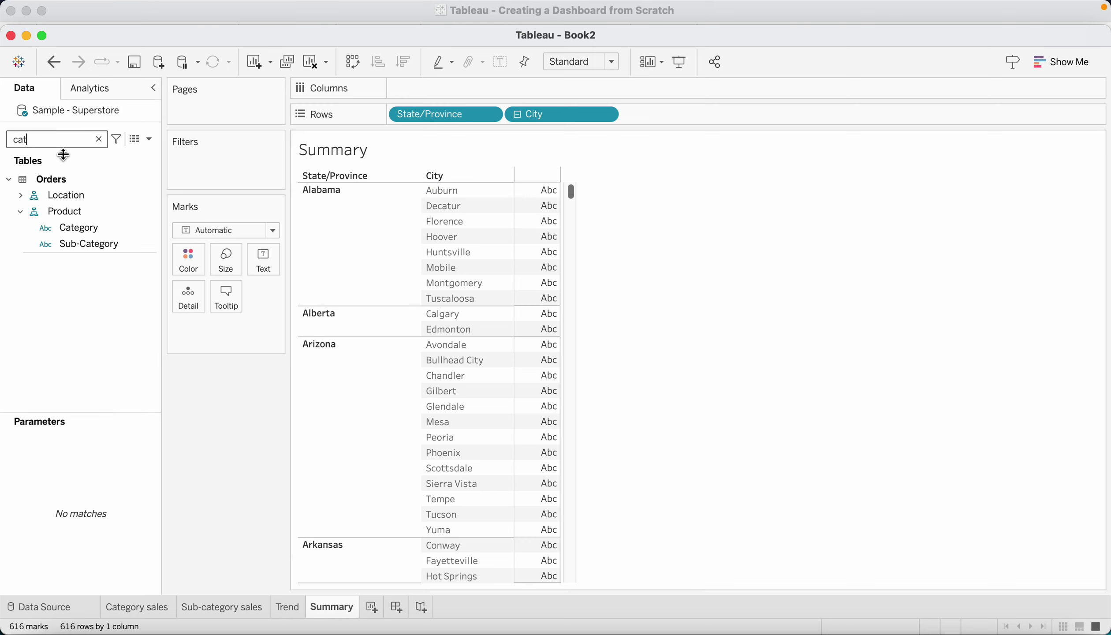
double_click(77, 229)
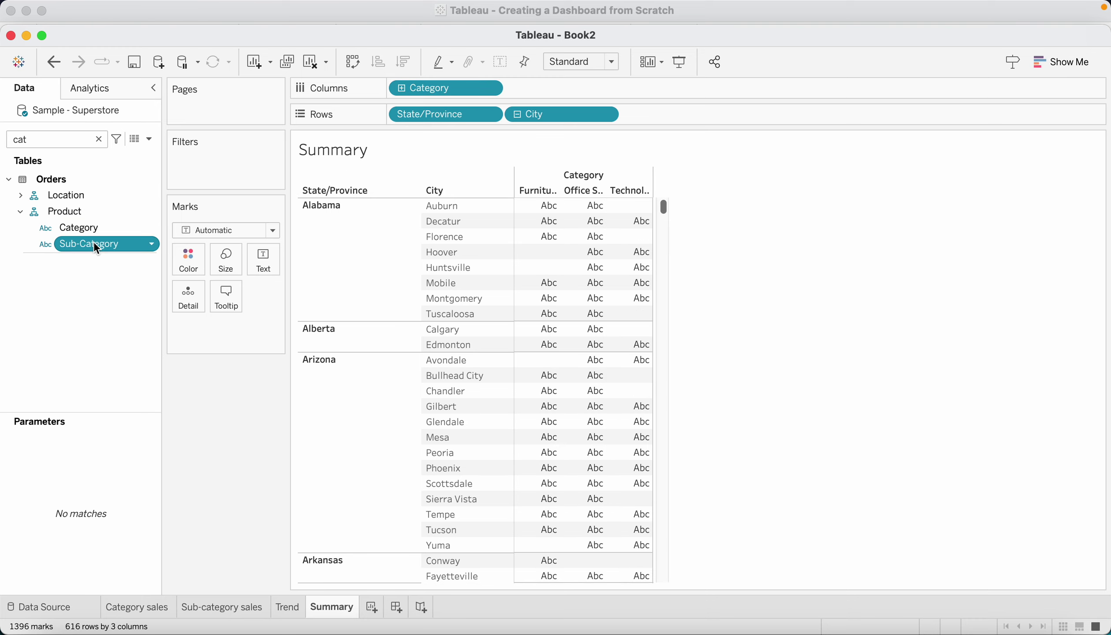
double_click(94, 243)
drag(445, 87, 446, 87)
click(442, 88)
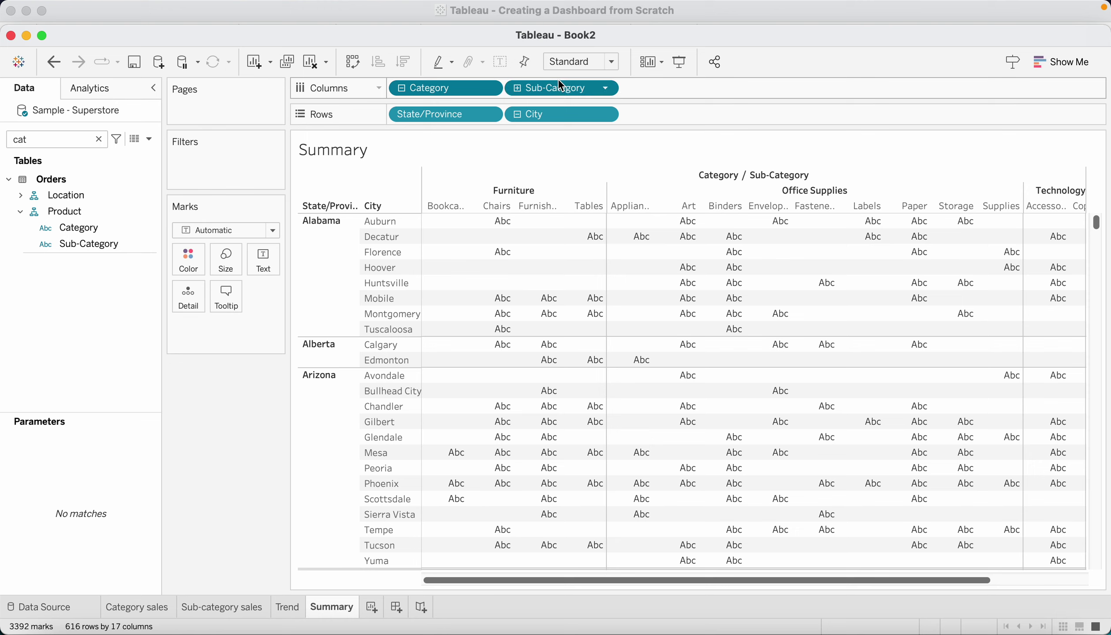
drag(559, 82, 755, 124)
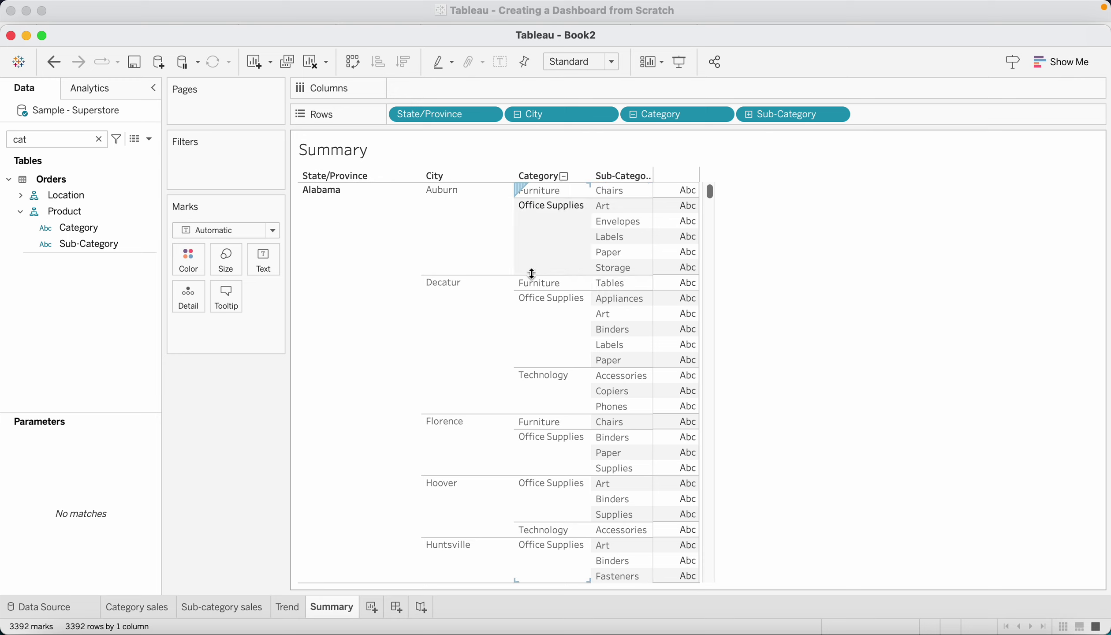
- Clear the field search and place Sales on Columns
click(99, 139)
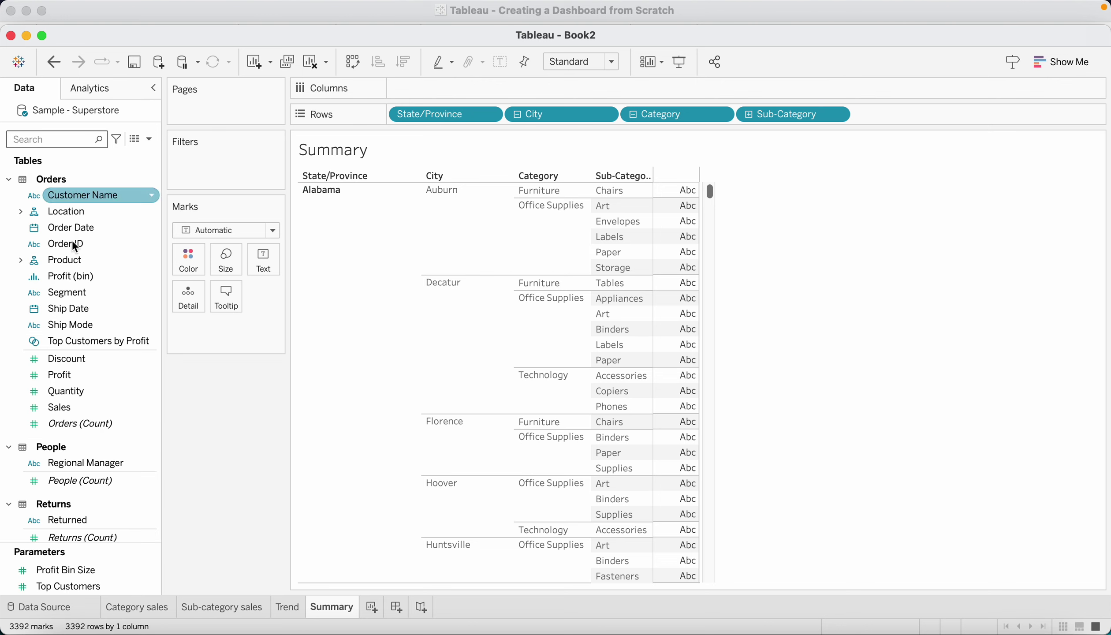
scroll(91, 371, down, 3)
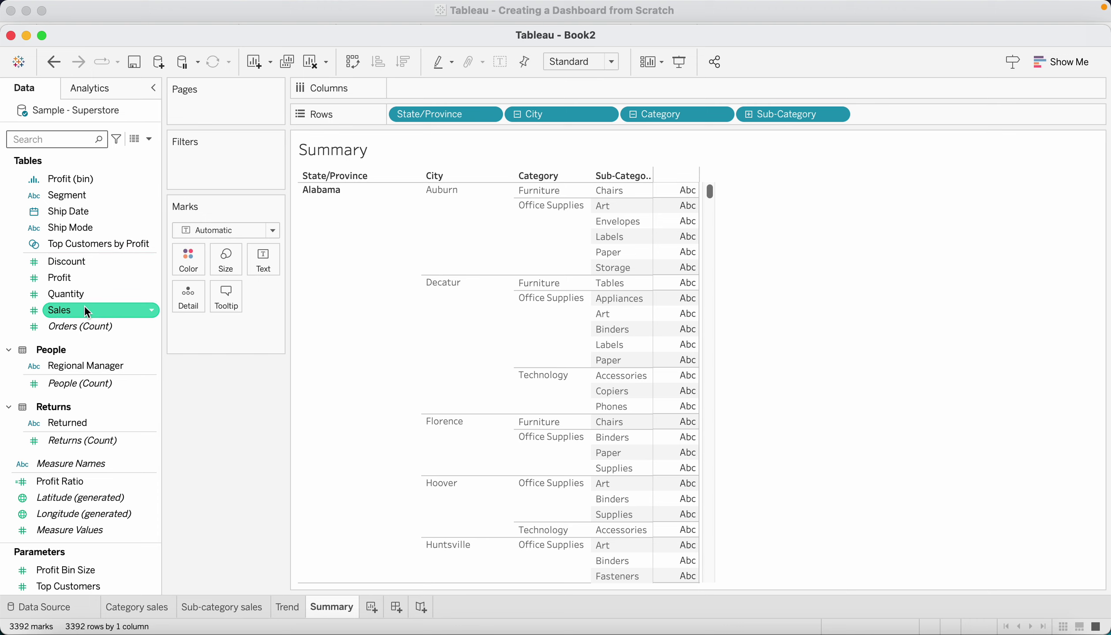
drag(86, 310, 470, 76)
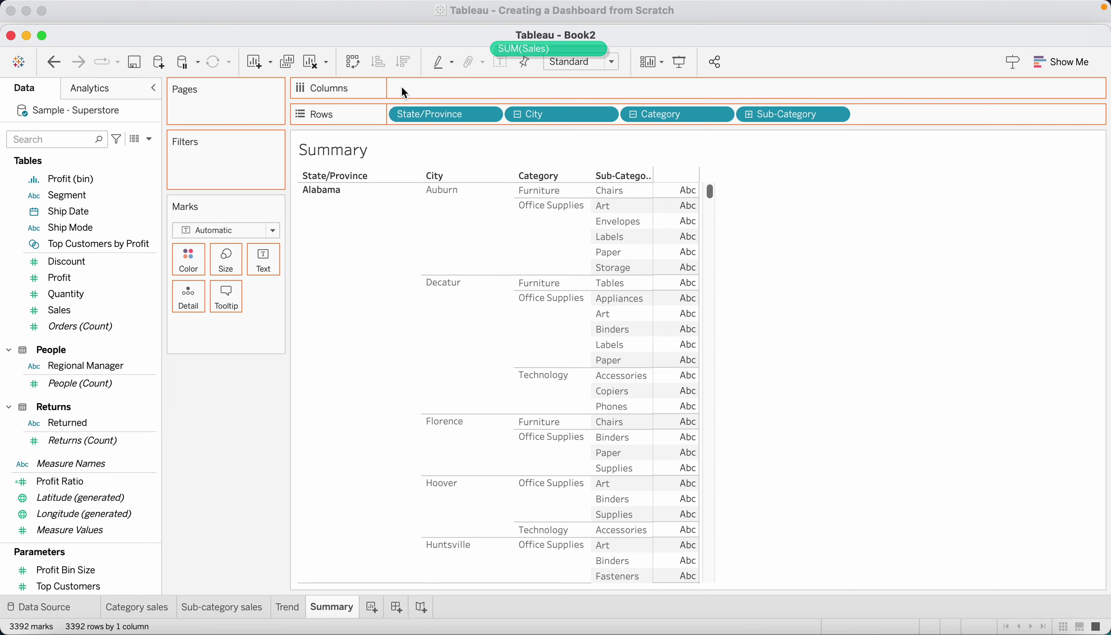
drag(402, 86, 411, 86)
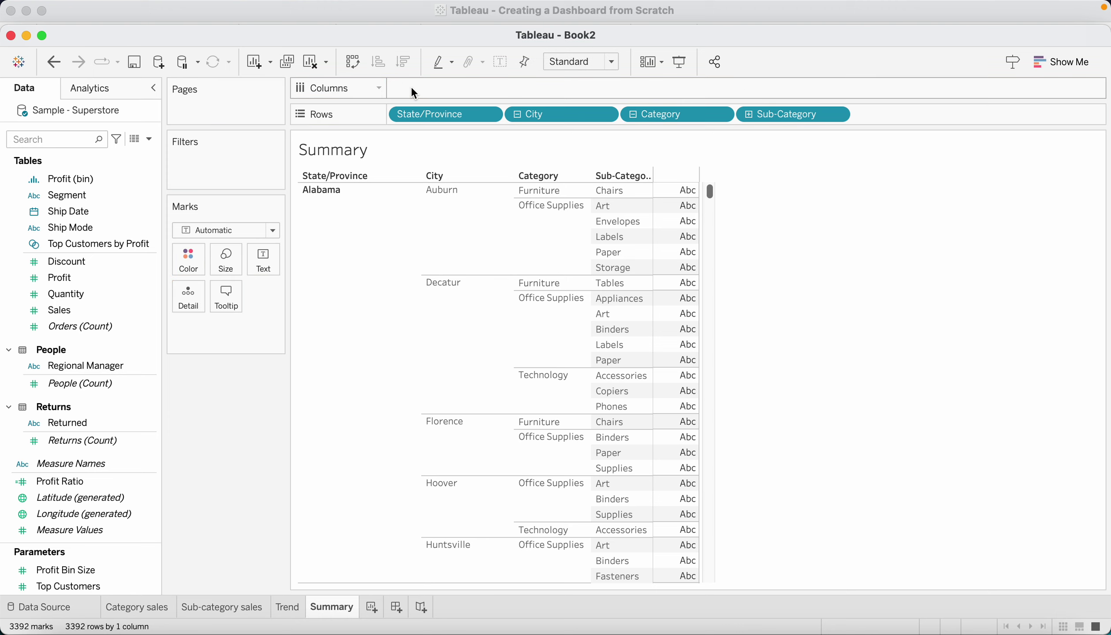
double_click(70, 311)
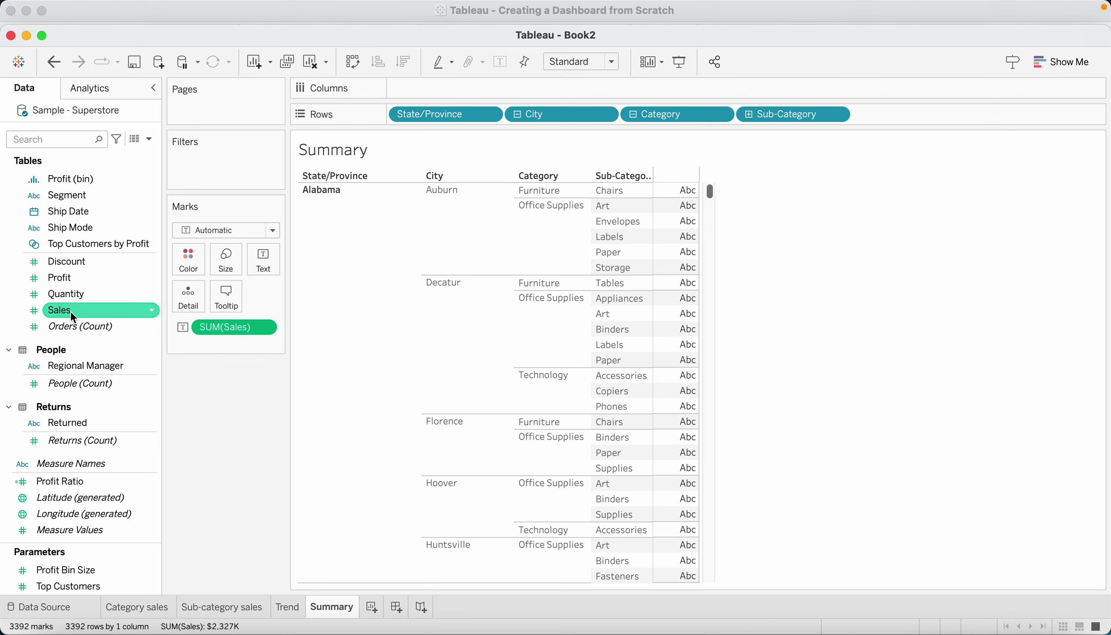
drag(214, 327, 410, 88)
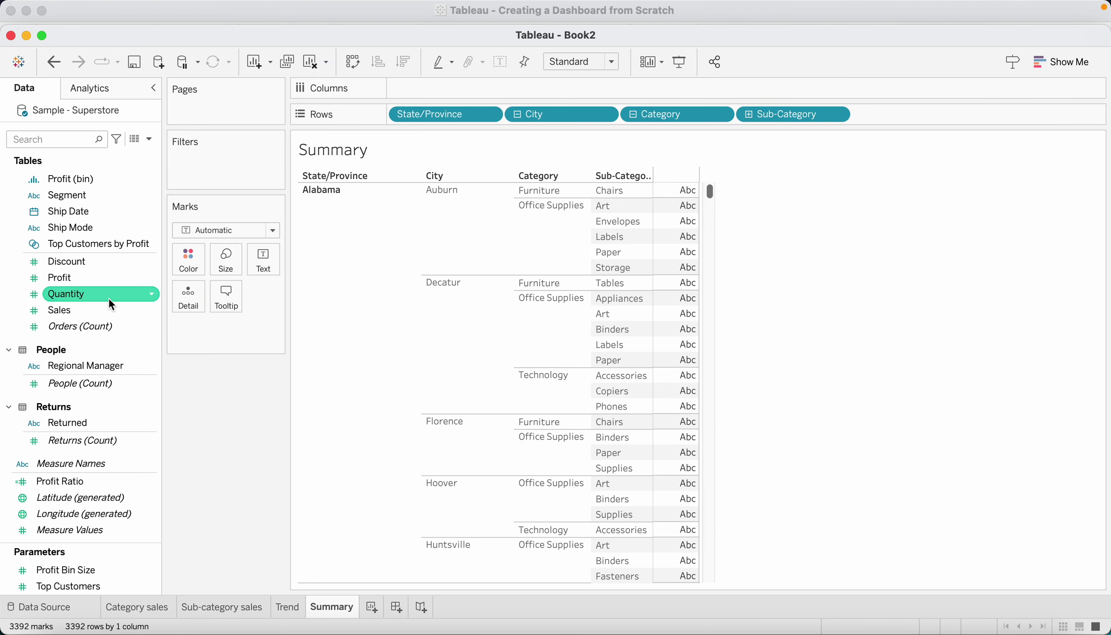
drag(109, 310, 409, 87)
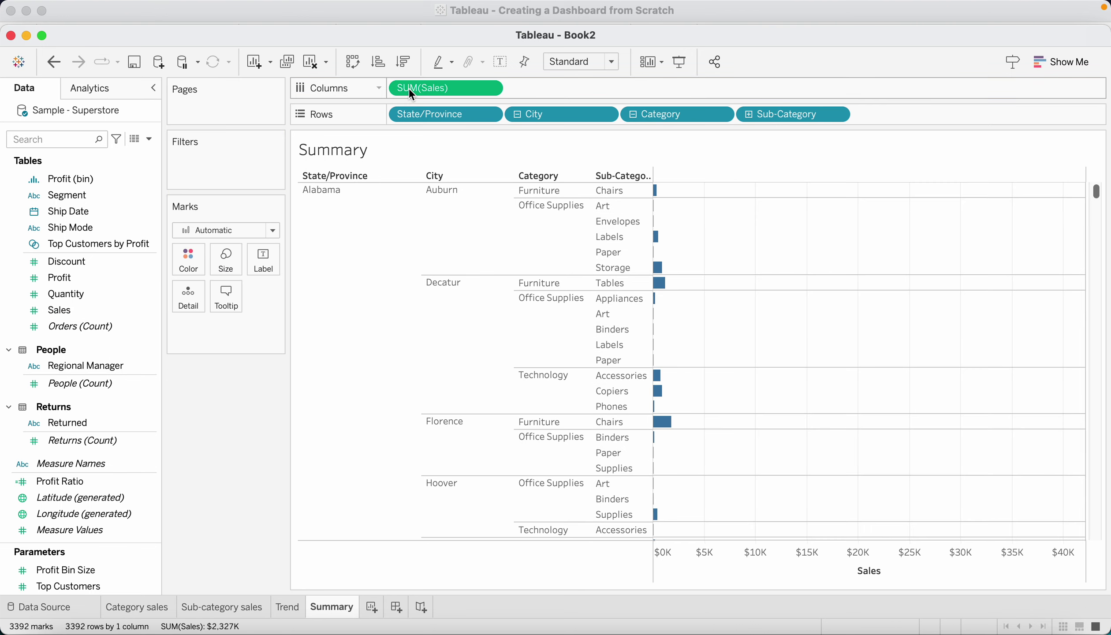
- Make Sales on Columns discrete and try to move it to Rows after Sub-Category
click(490, 87)
mouse_move(452, 249)
click(437, 268)
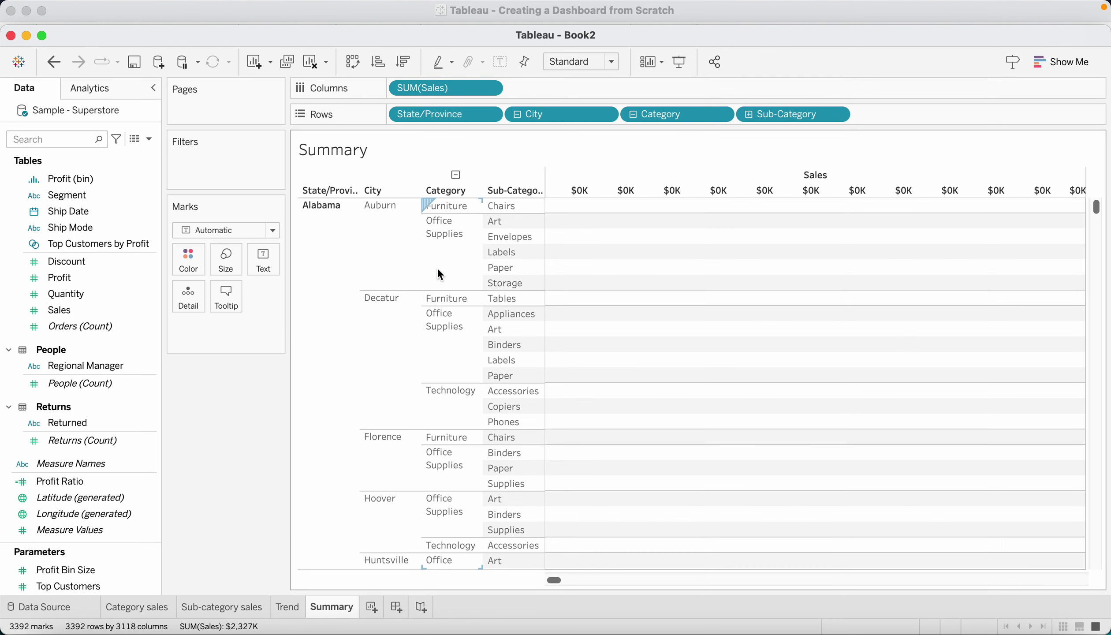
drag(437, 91, 870, 114)
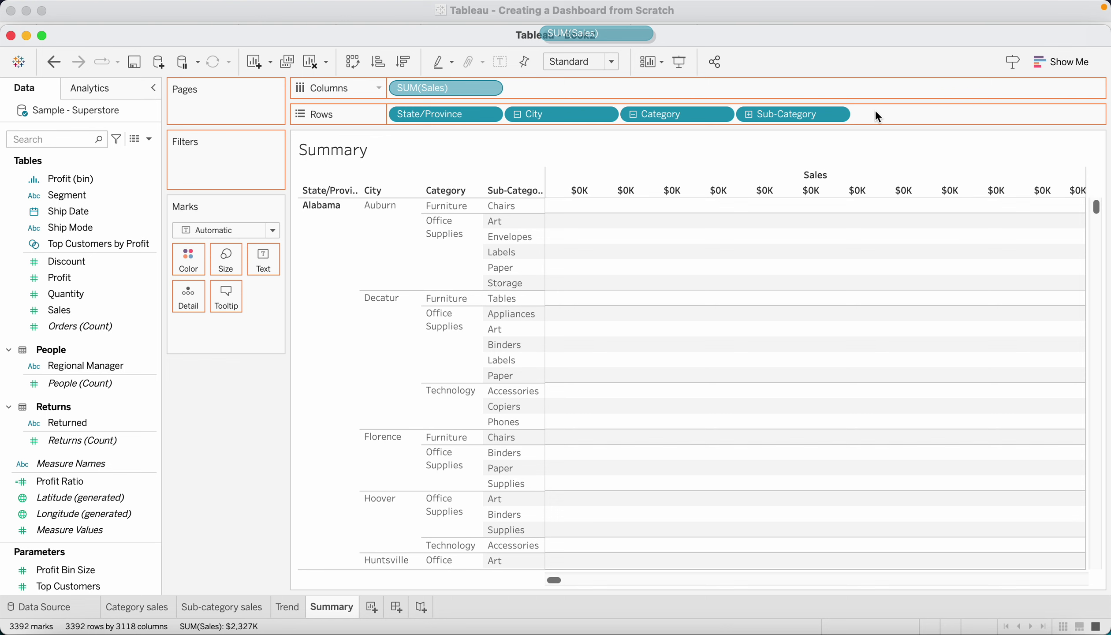
drag(874, 109, 874, 109)
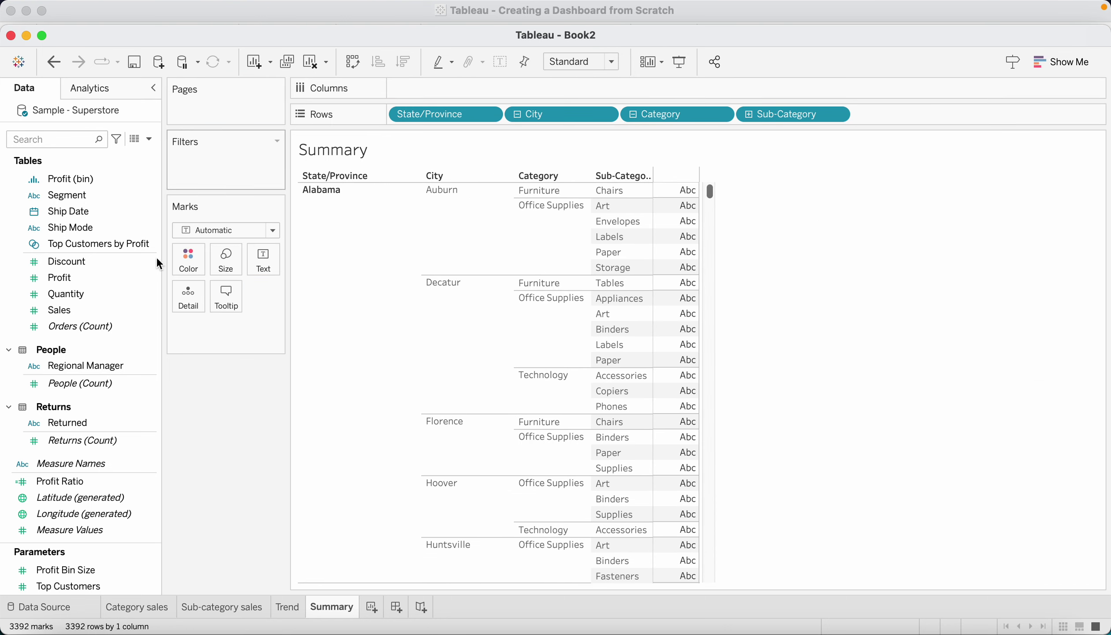
- Add Sales to Rows after Sub-Category and make it discrete
drag(117, 311, 910, 119)
click(953, 115)
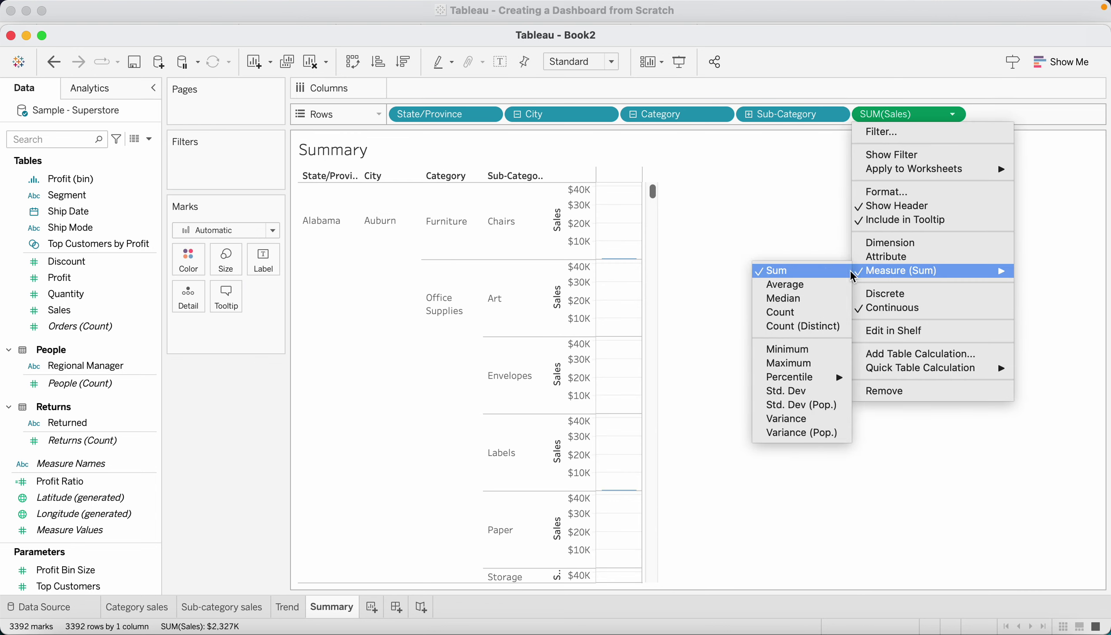
click(885, 293)
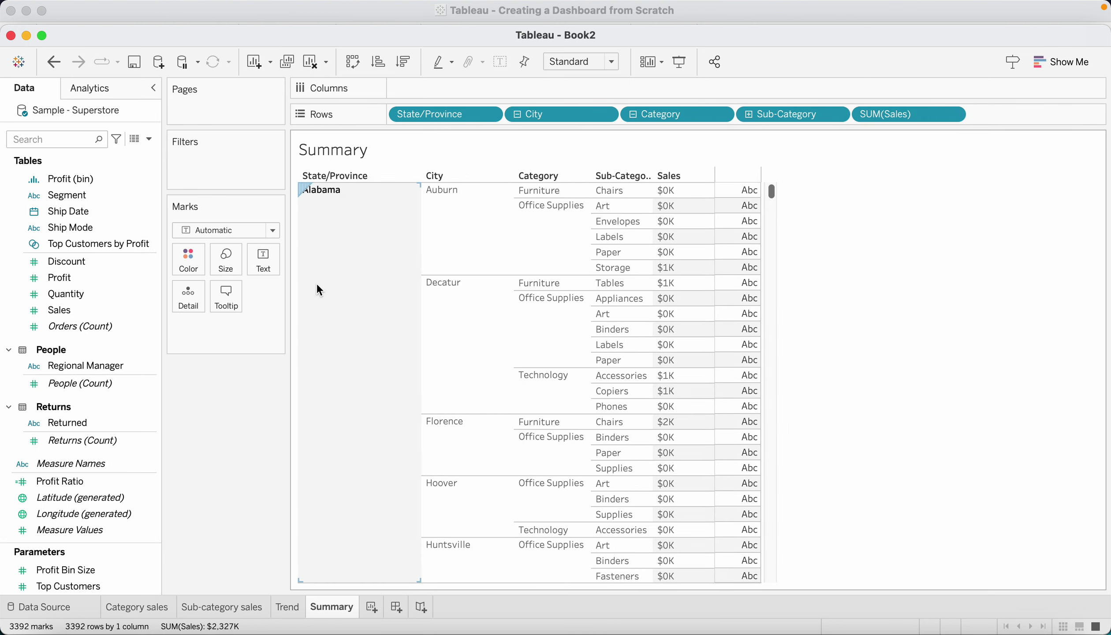
- Add Profit to Rows after Sales and make it discrete
click(79, 279)
drag(79, 279, 1016, 107)
click(1067, 114)
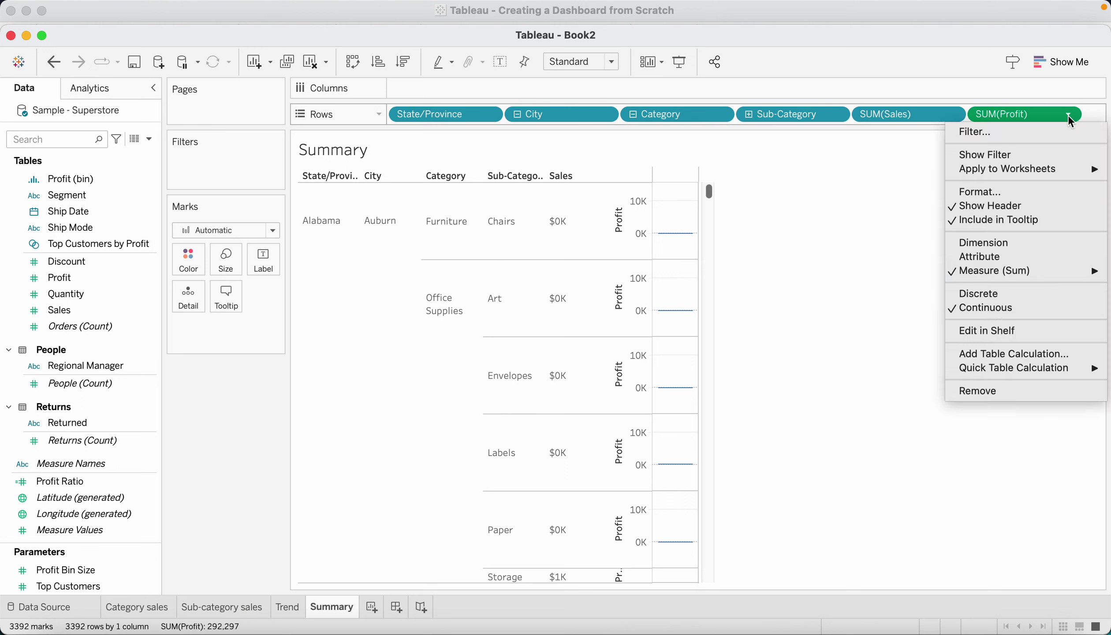
click(1001, 294)
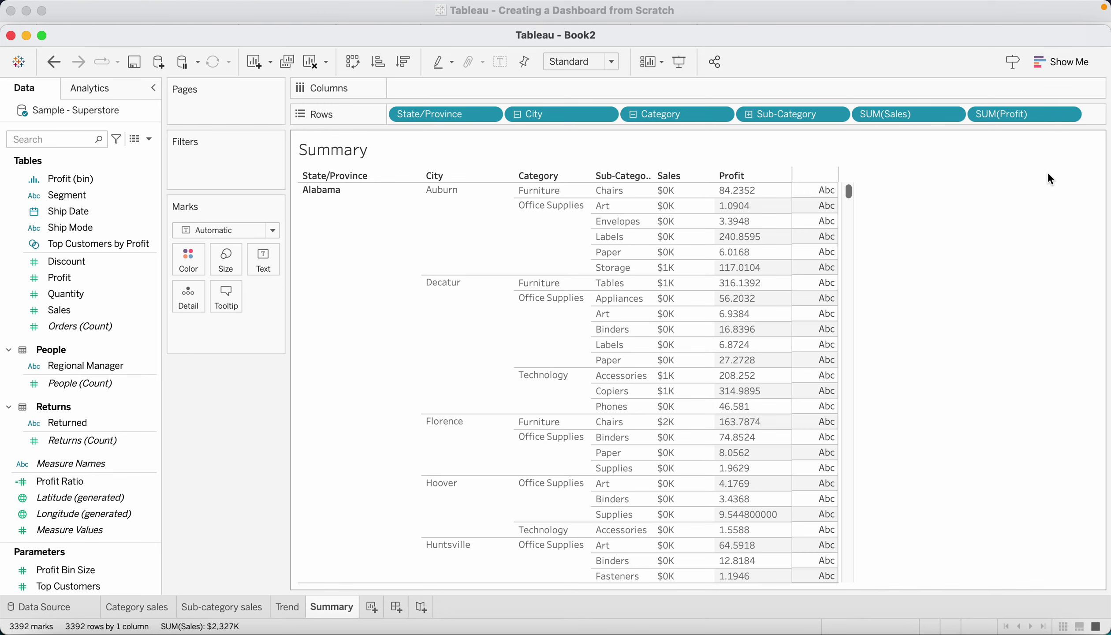
- Add all subtotals to the Summary table
mouse_move(311, 2)
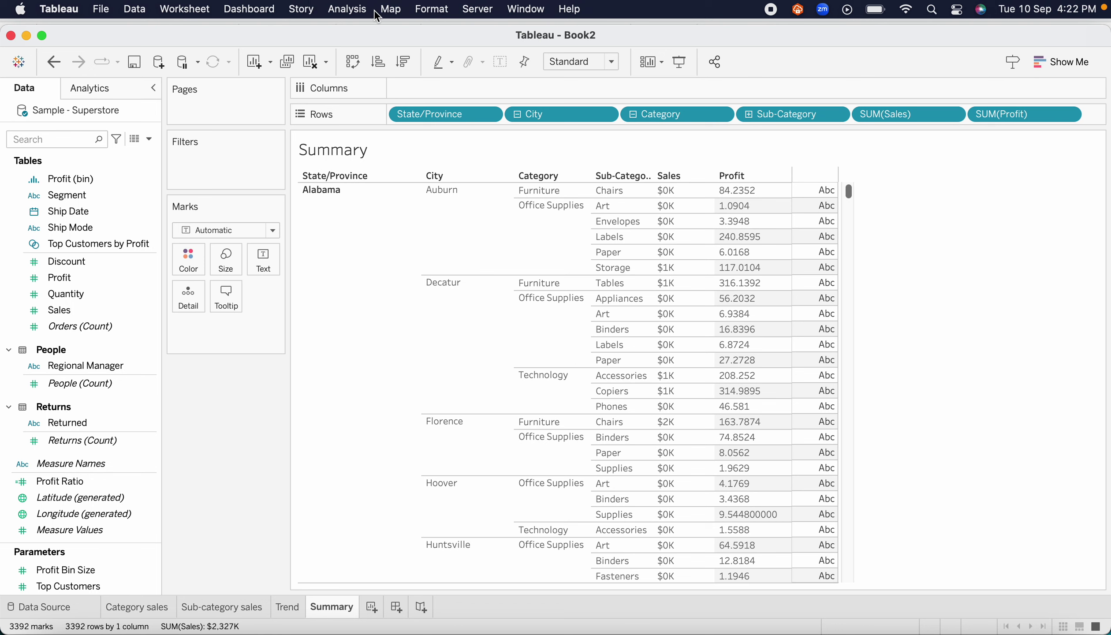
click(348, 9)
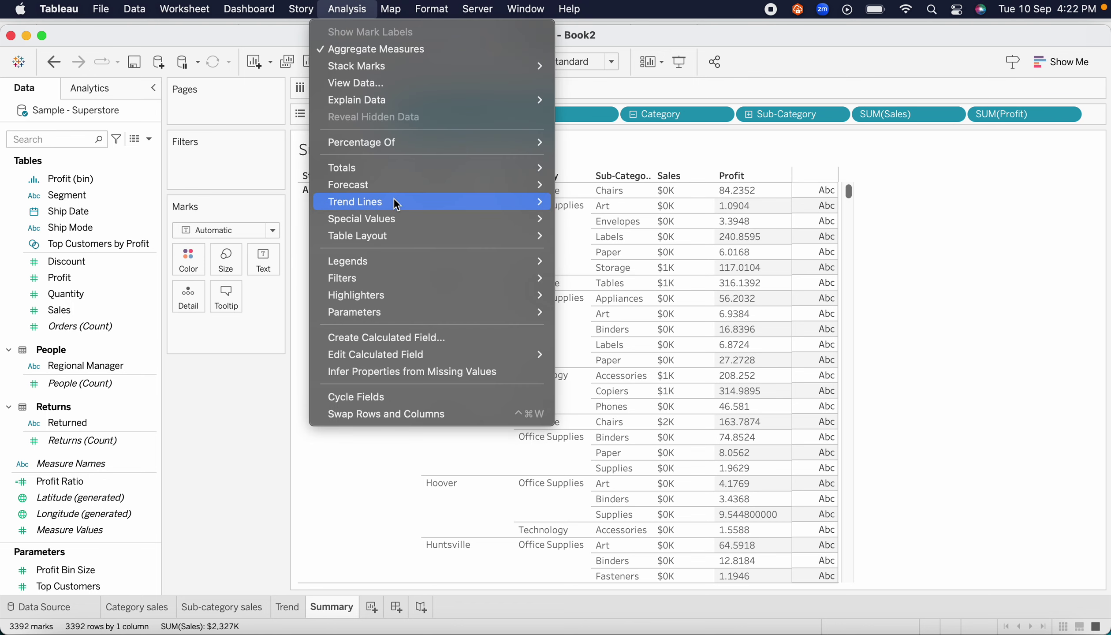
mouse_move(372, 166)
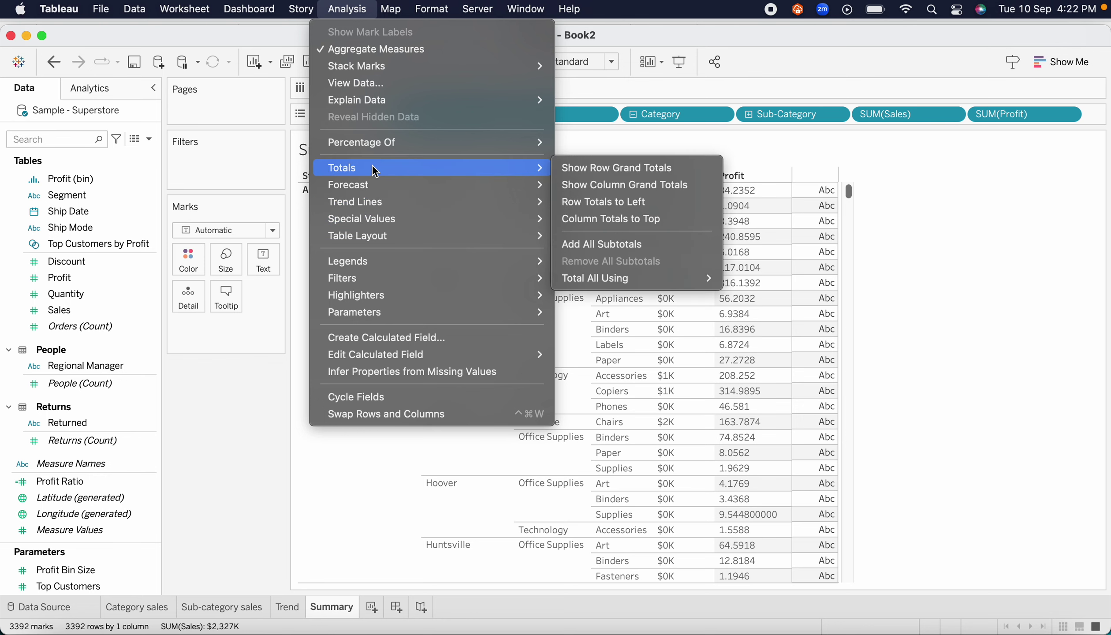
click(585, 241)
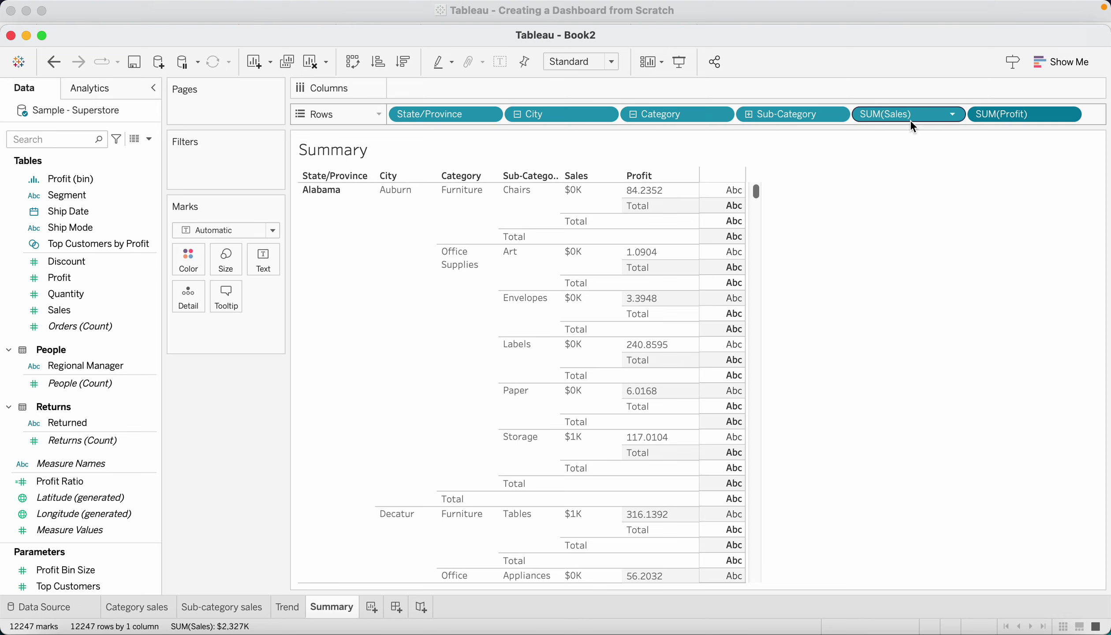
- Remove Sales and Profit from Rows in the Summary table
drag(902, 115, 796, 7)
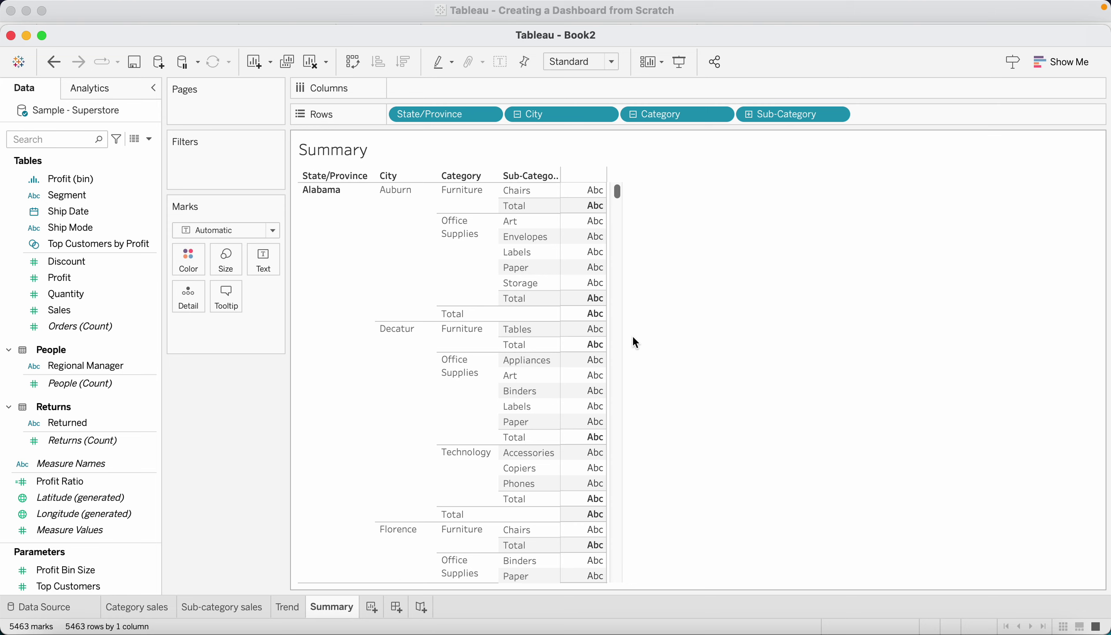
click(119, 369)
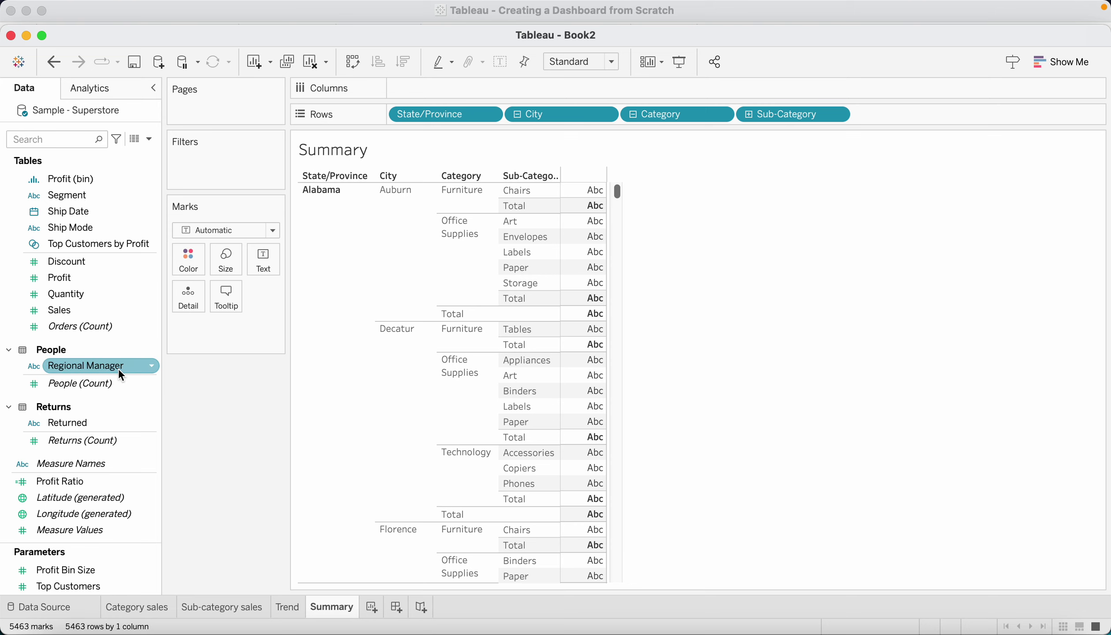
click(216, 392)
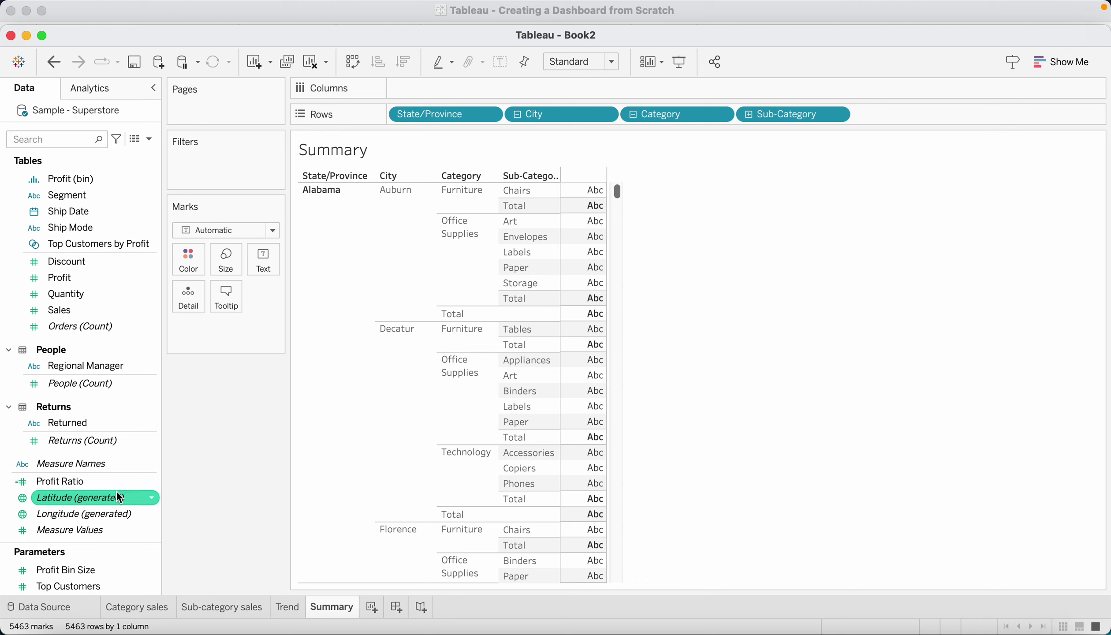
mouse_move(120, 496)
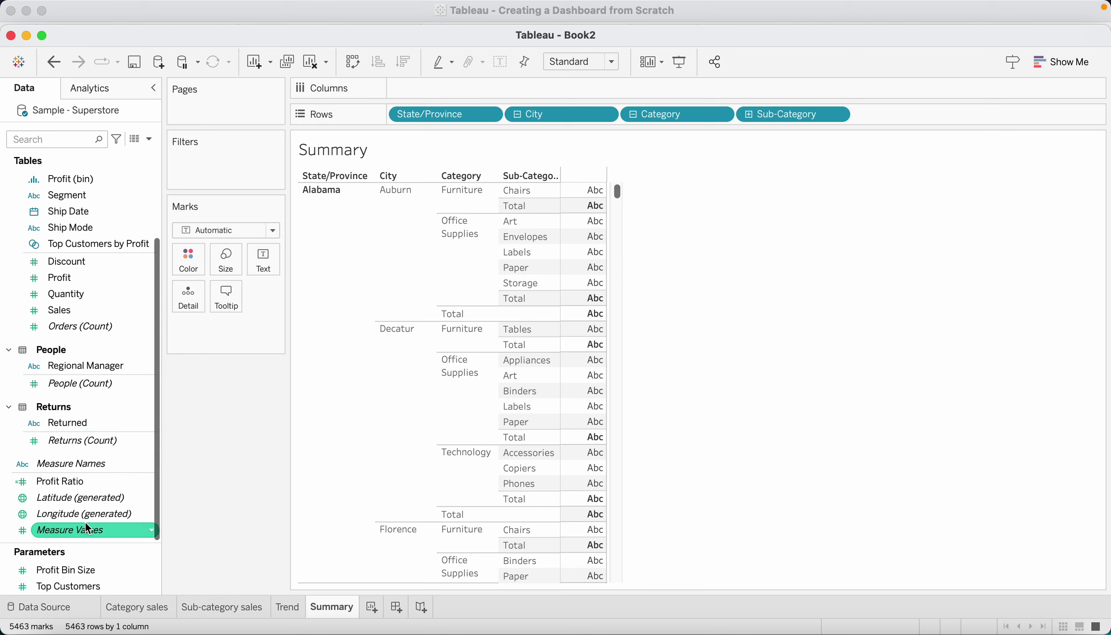
click(74, 461)
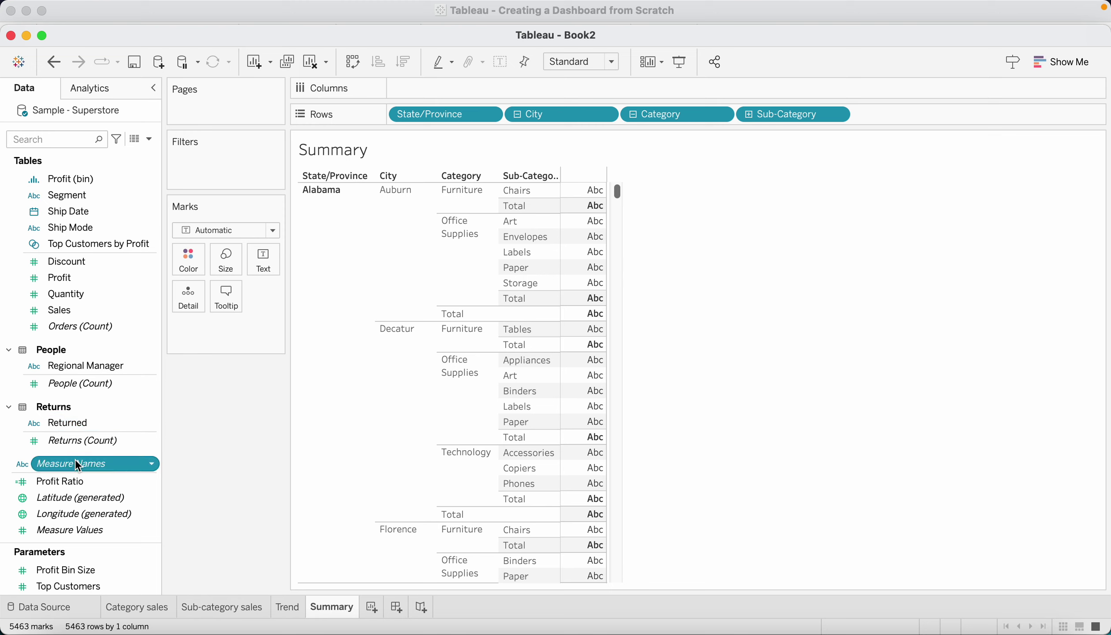
double_click(74, 460)
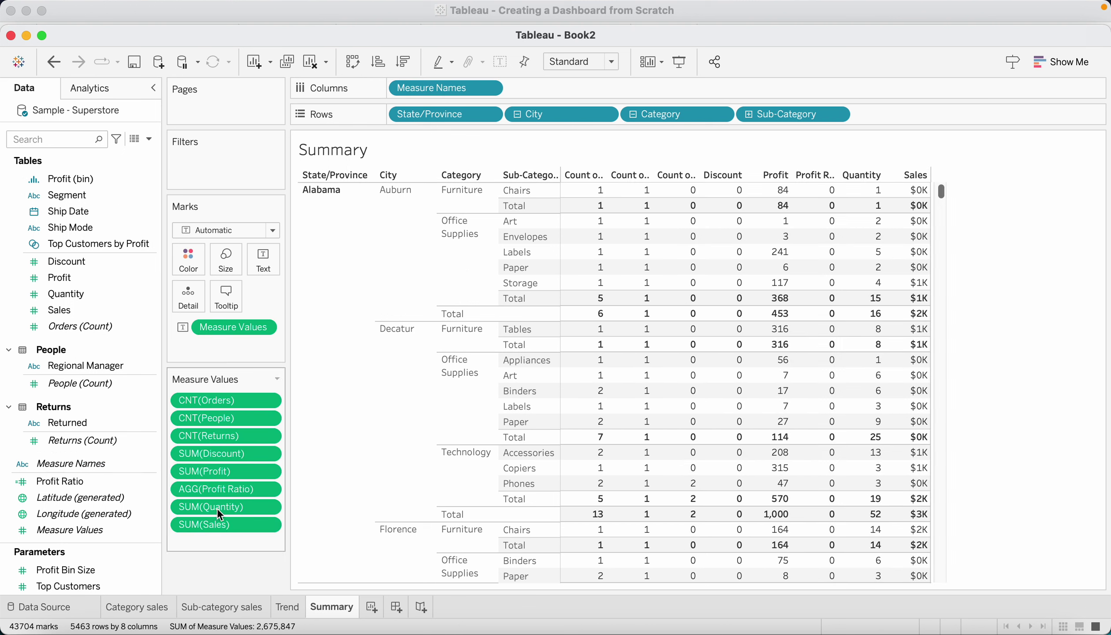
click(224, 419)
shift+click(246, 431)
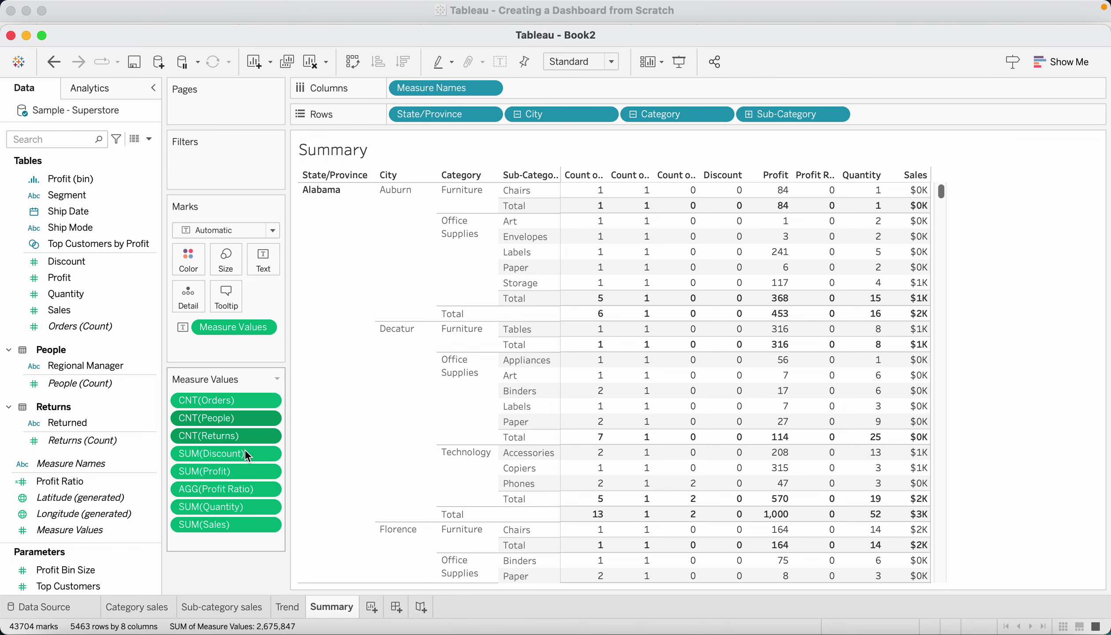
shift+click(244, 465)
drag(244, 465, 197, 486)
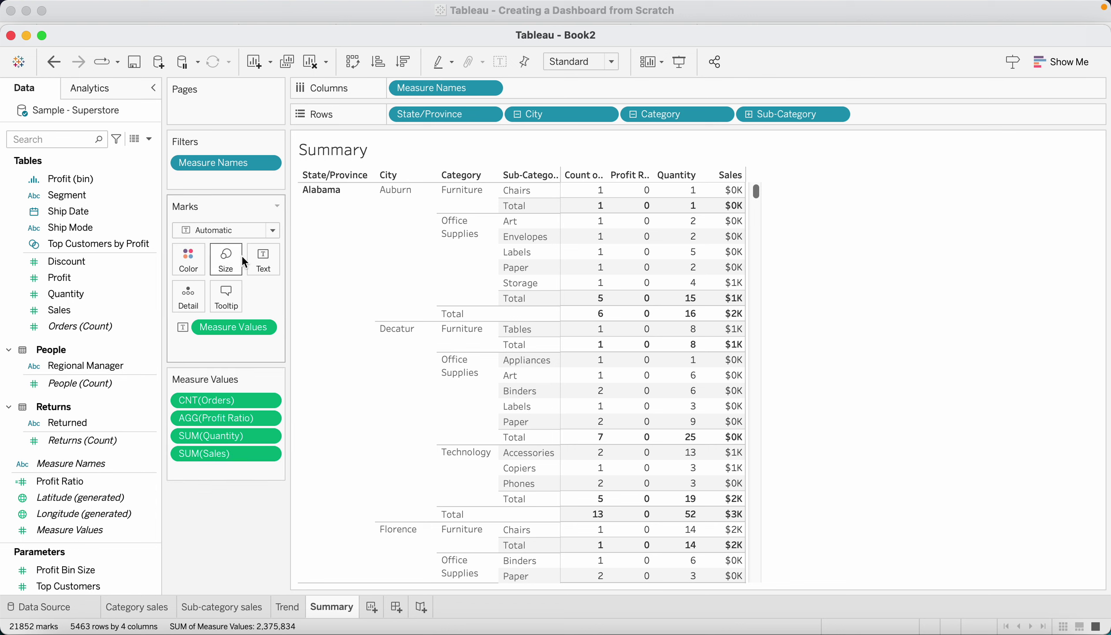
key(ctrl+z)
key(ctrl+z)
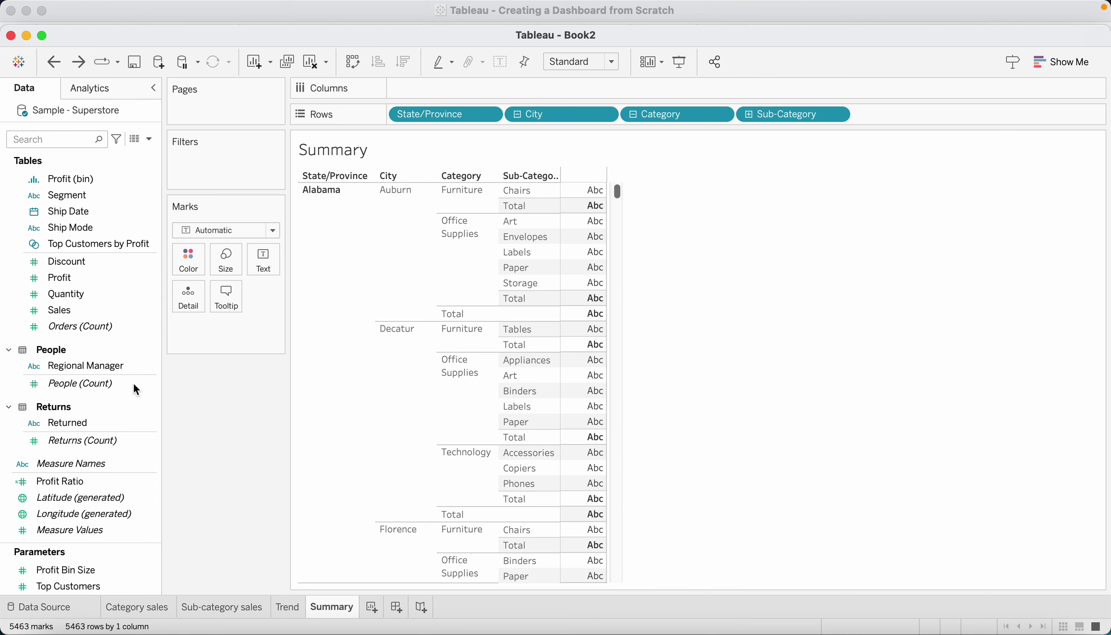
- Add a Measure Names filter to the Summary sheet that keeps only Discount, Profit, Quantity and Sales
drag(74, 460, 219, 156)
click(499, 360)
click(420, 296)
click(420, 282)
click(419, 255)
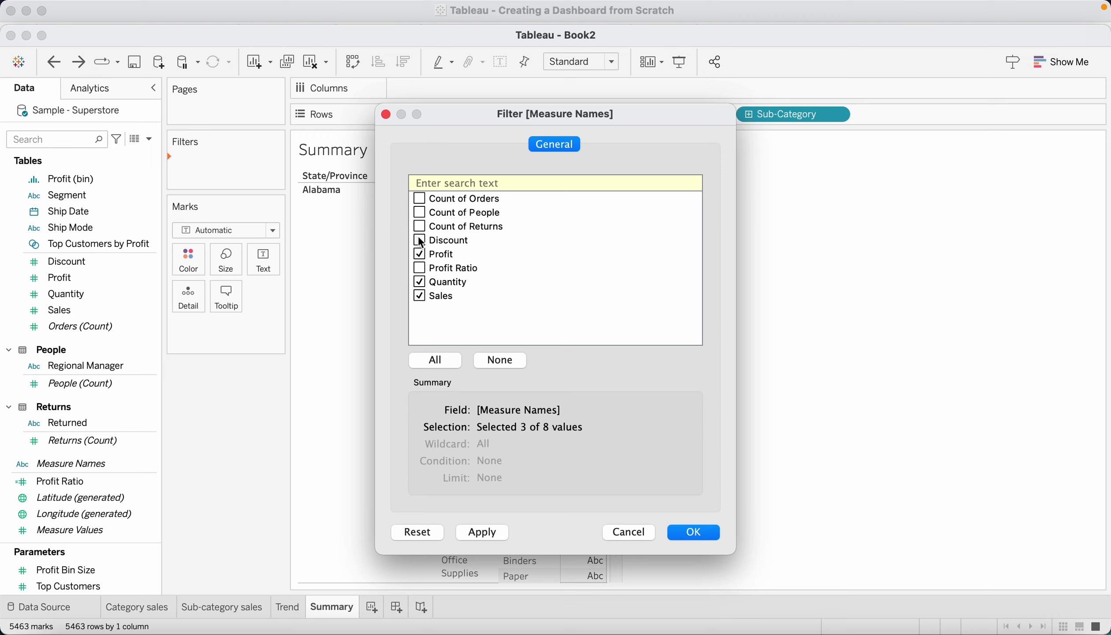
click(419, 240)
click(693, 532)
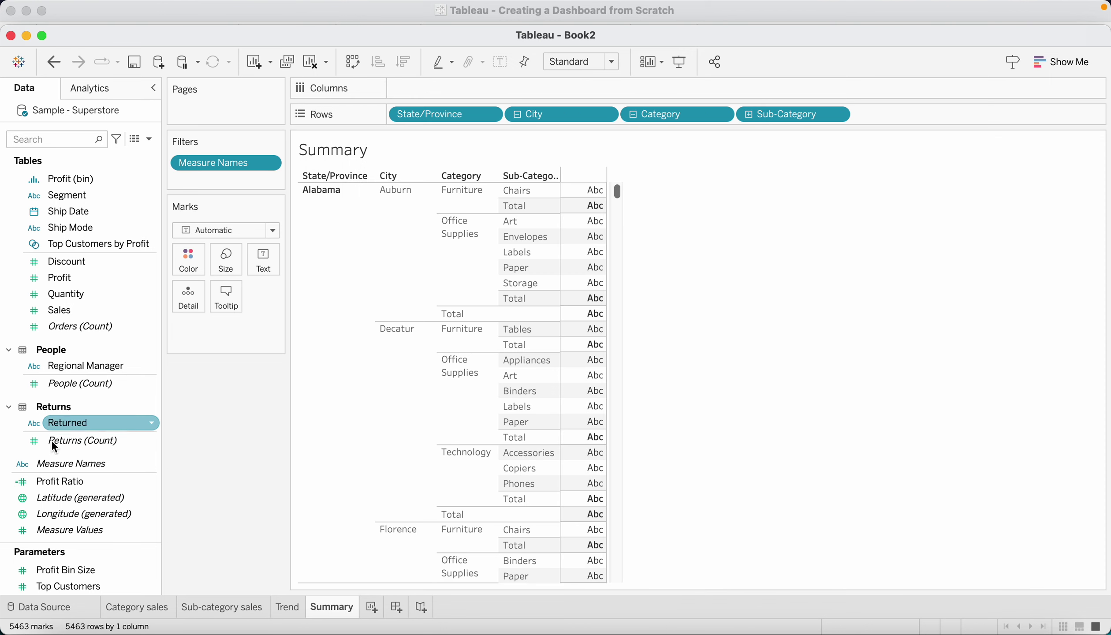
- Add Measure Names to the Summary table's columns and order the measures as Quantity, Sales, Profit, Discount
double_click(70, 465)
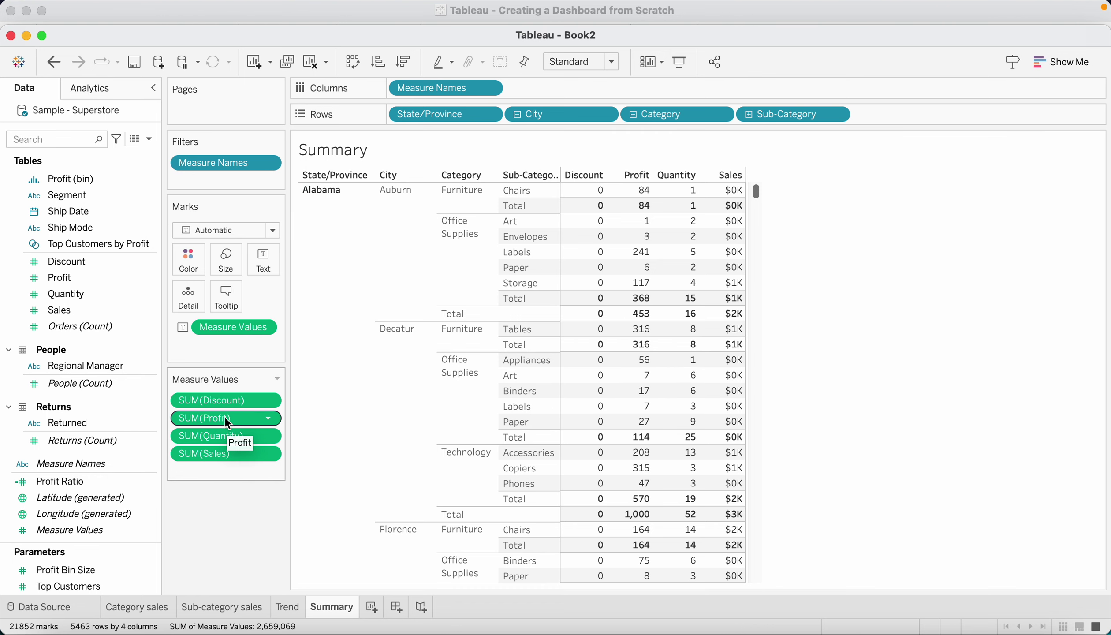
drag(216, 454, 220, 406)
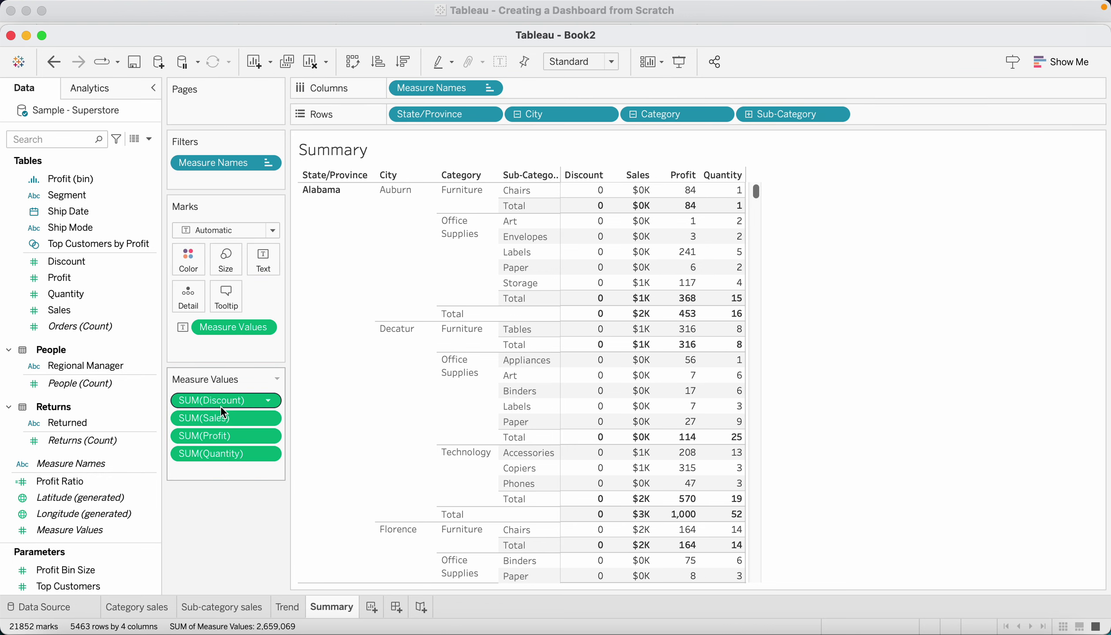
mouse_move(714, 245)
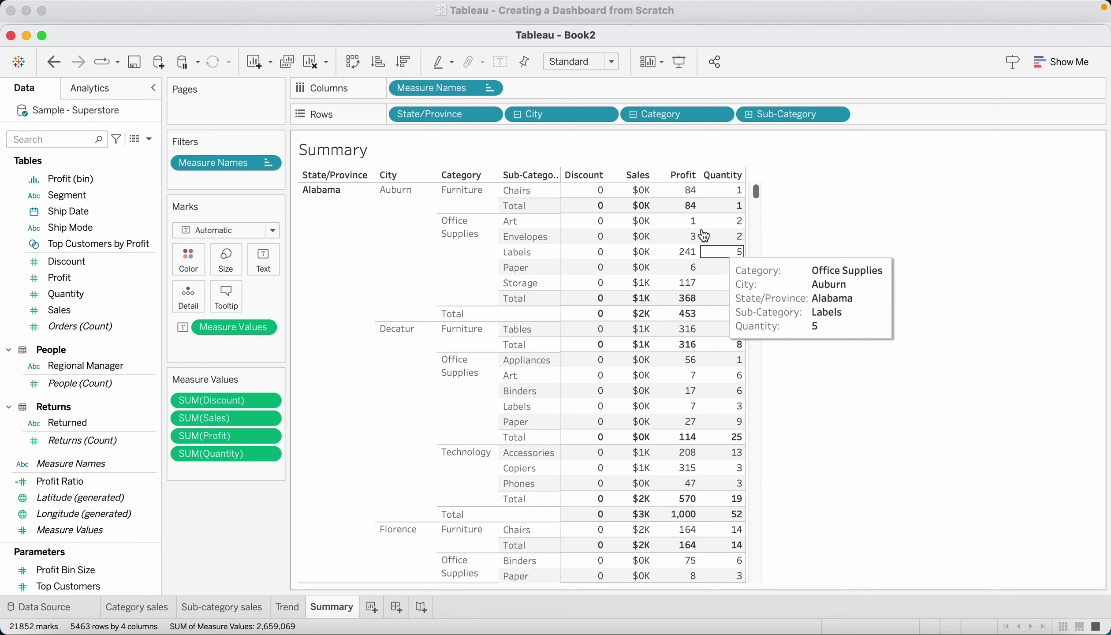
mouse_move(220, 398)
mouse_down()
mouse_move(223, 489)
mouse_move(236, 378)
mouse_move(232, 390)
mouse_up()
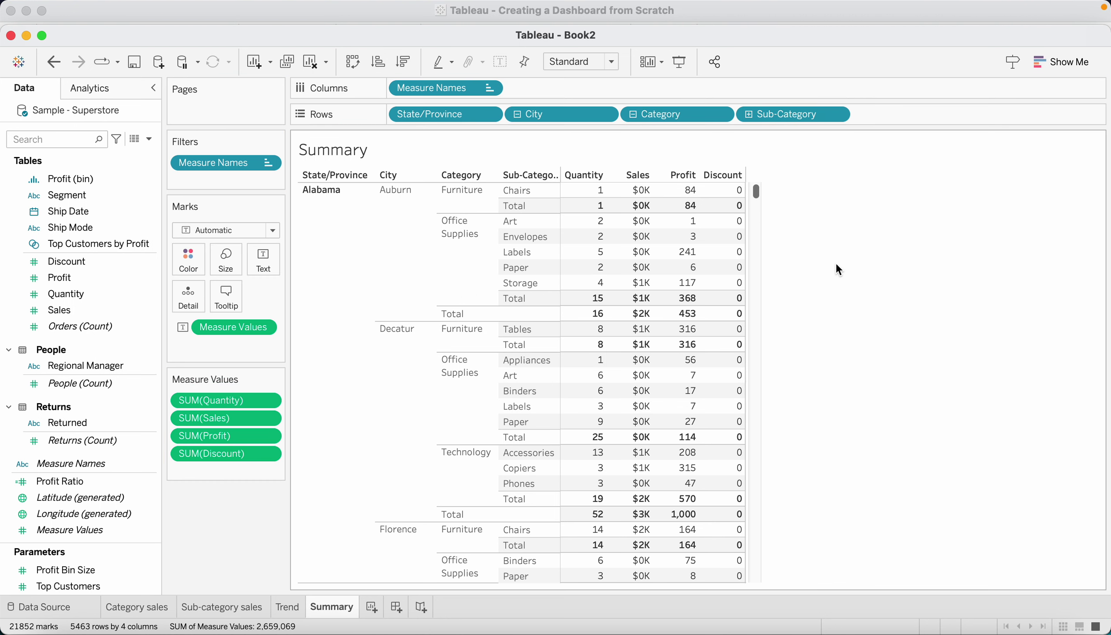
- Turn off tooltips, command buttons and selection by category for the Summary table
mouse_move(687, 196)
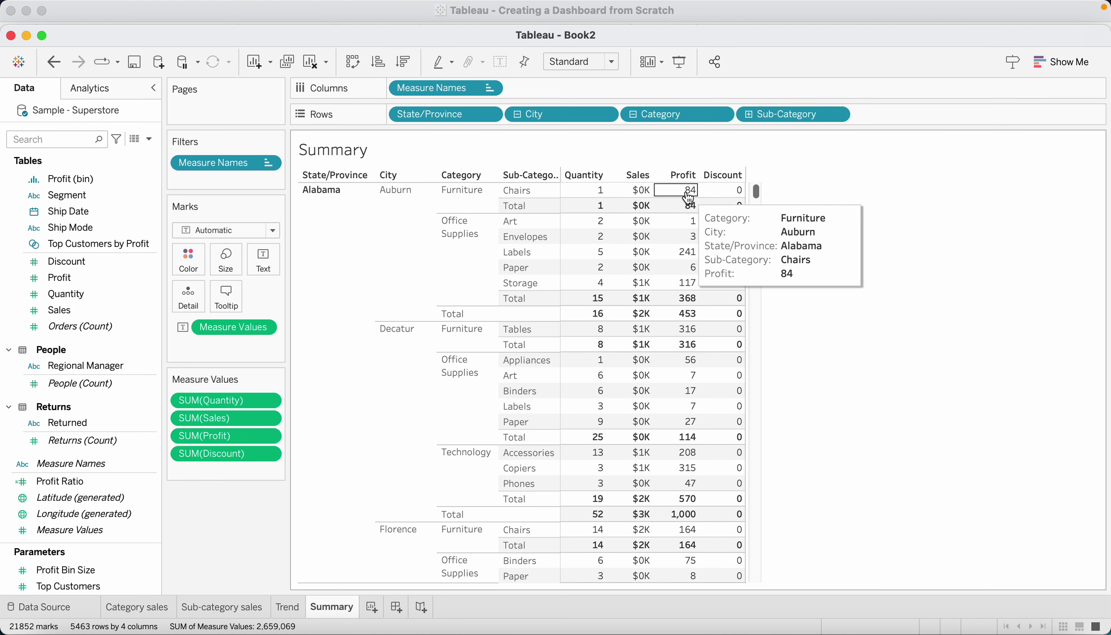
click(230, 291)
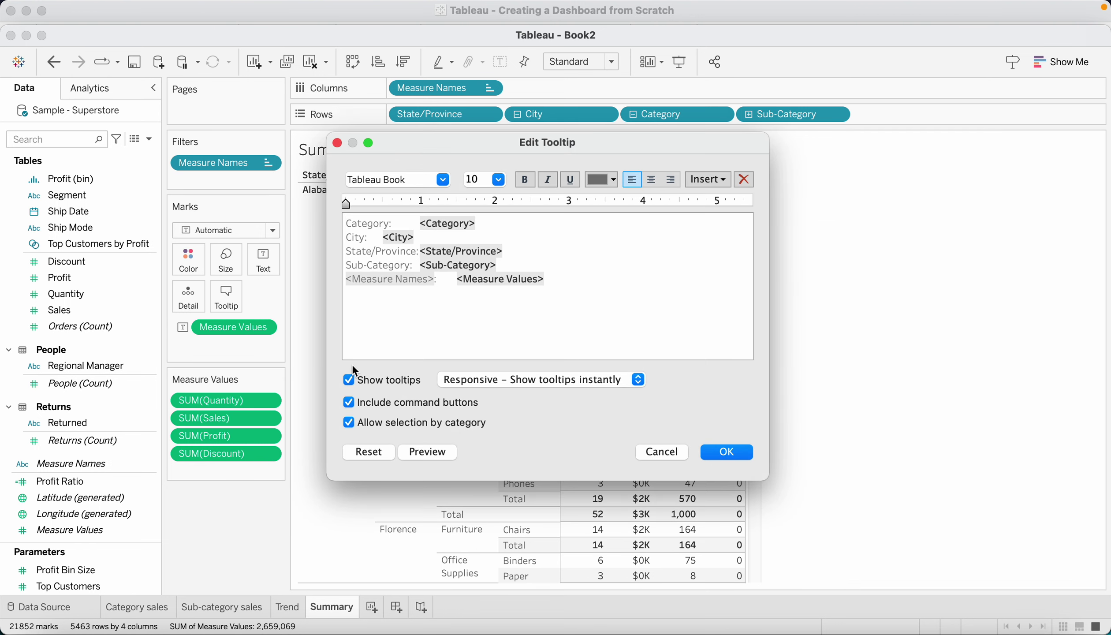
click(349, 380)
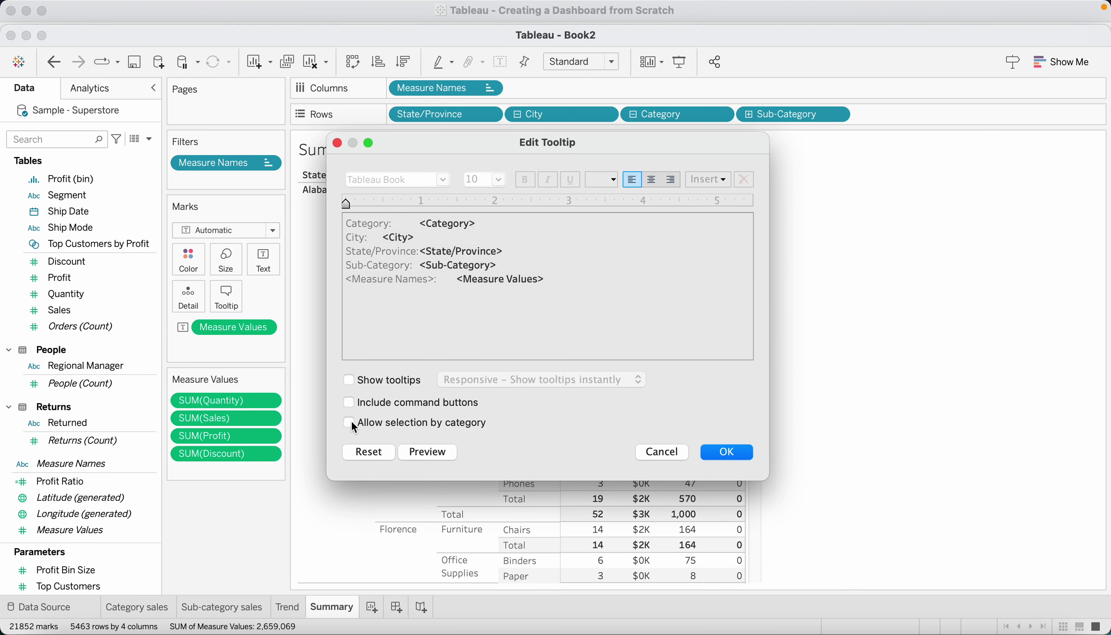
click(737, 449)
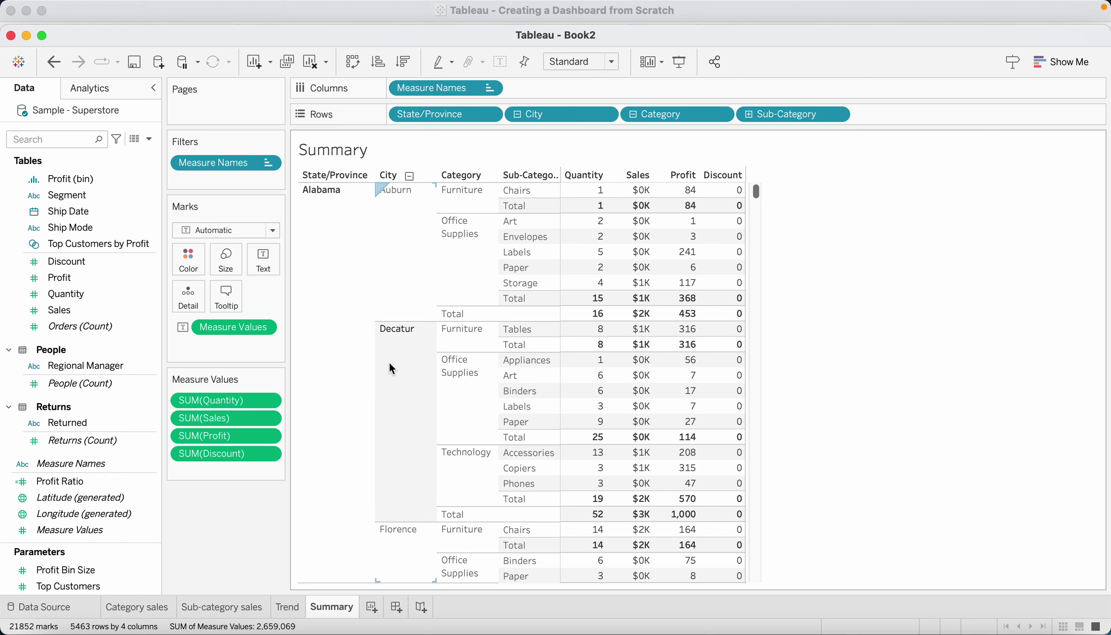
- Format the Profit values as a custom number with 0 decimal places and a $ prefix
right_click(267, 436)
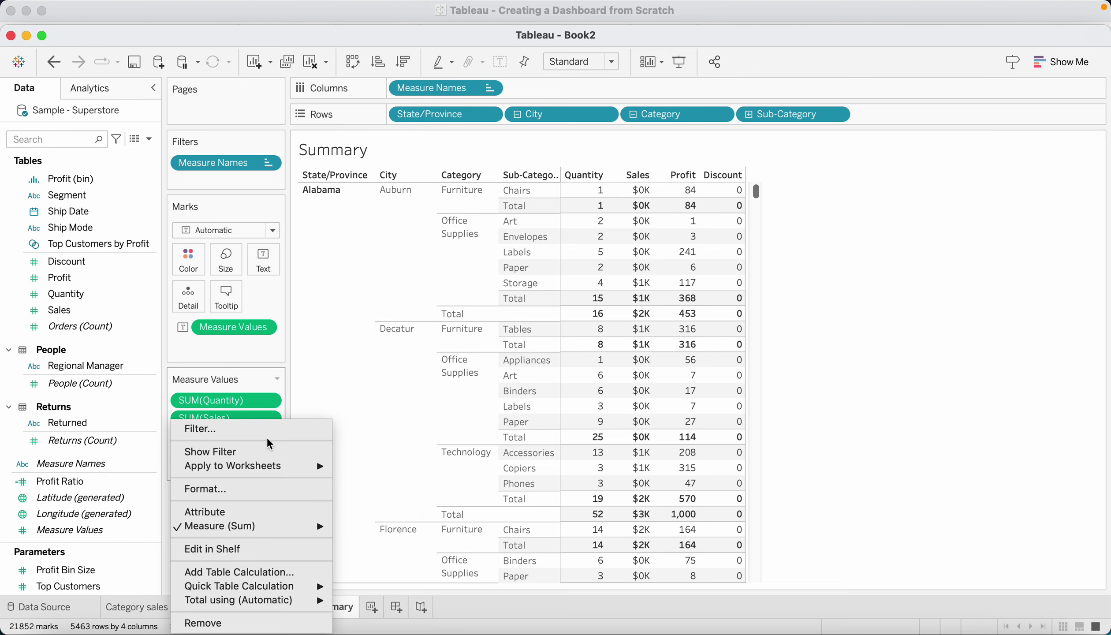
click(215, 488)
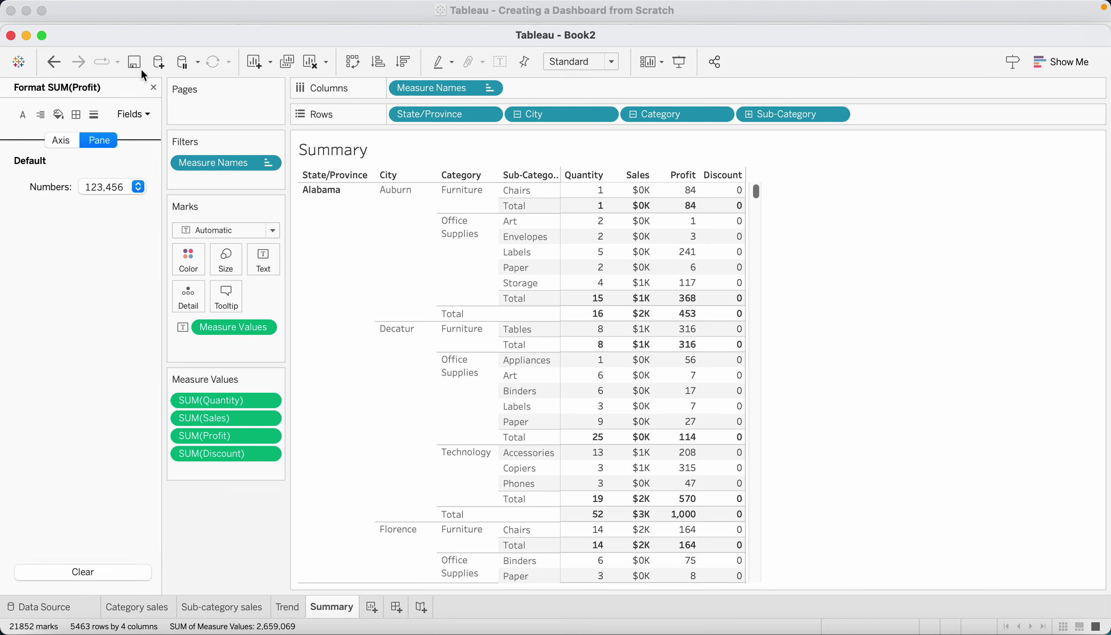
click(124, 191)
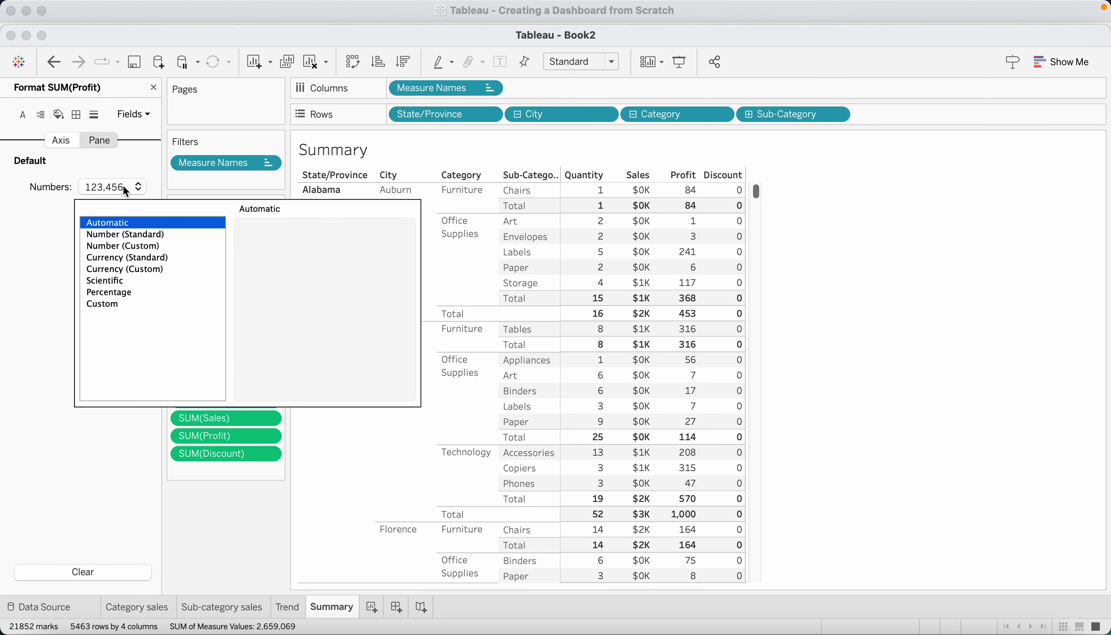
click(133, 246)
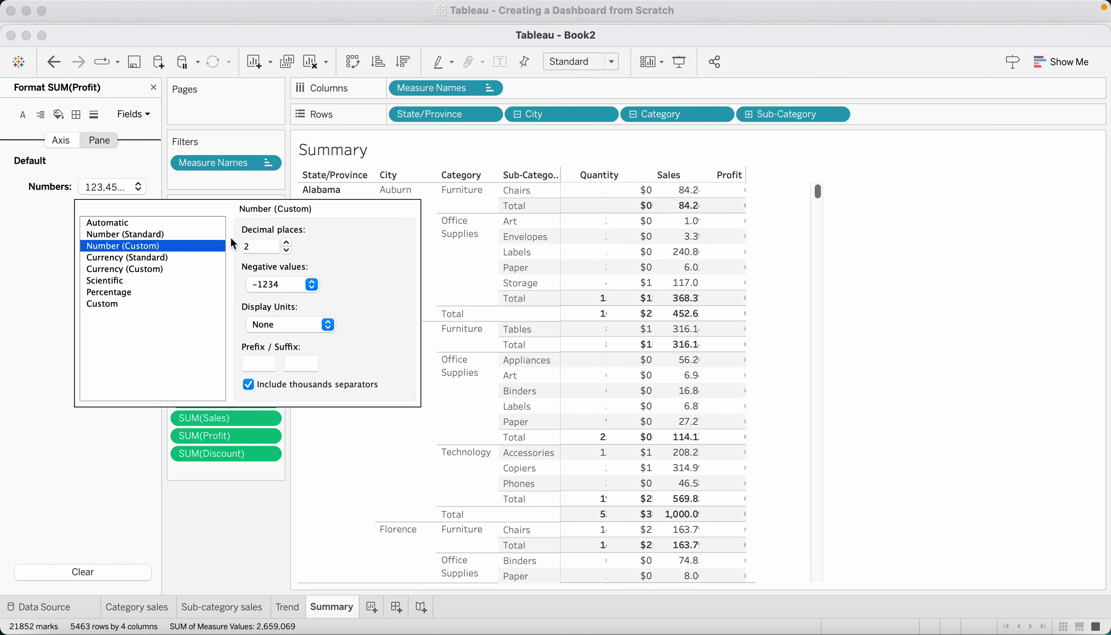
click(287, 250)
click(287, 250)
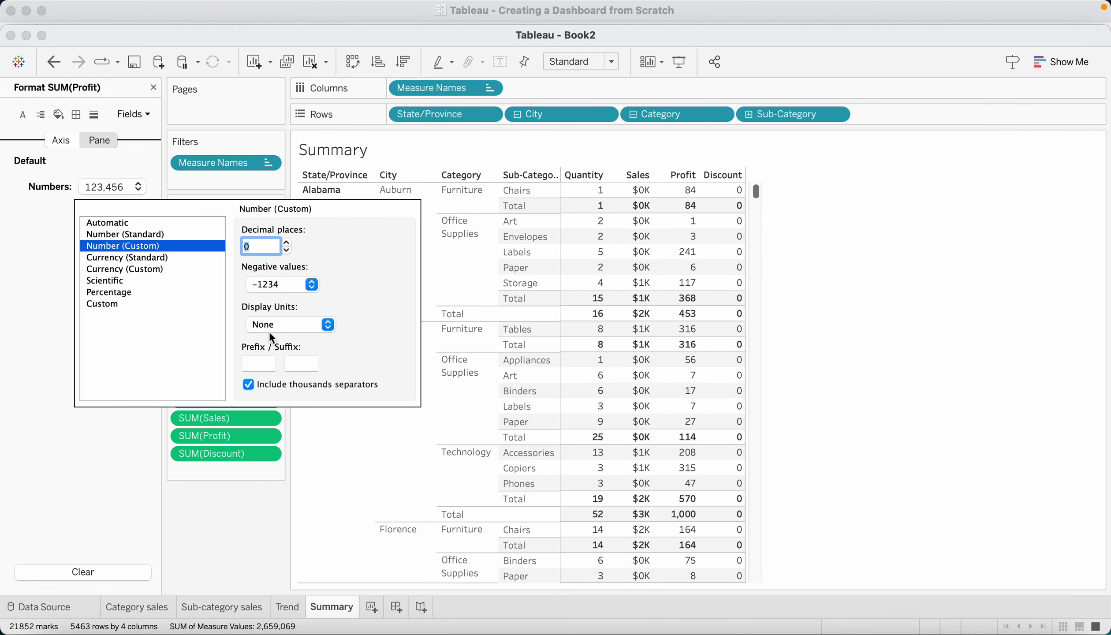
click(256, 363)
text($)
click(239, 526)
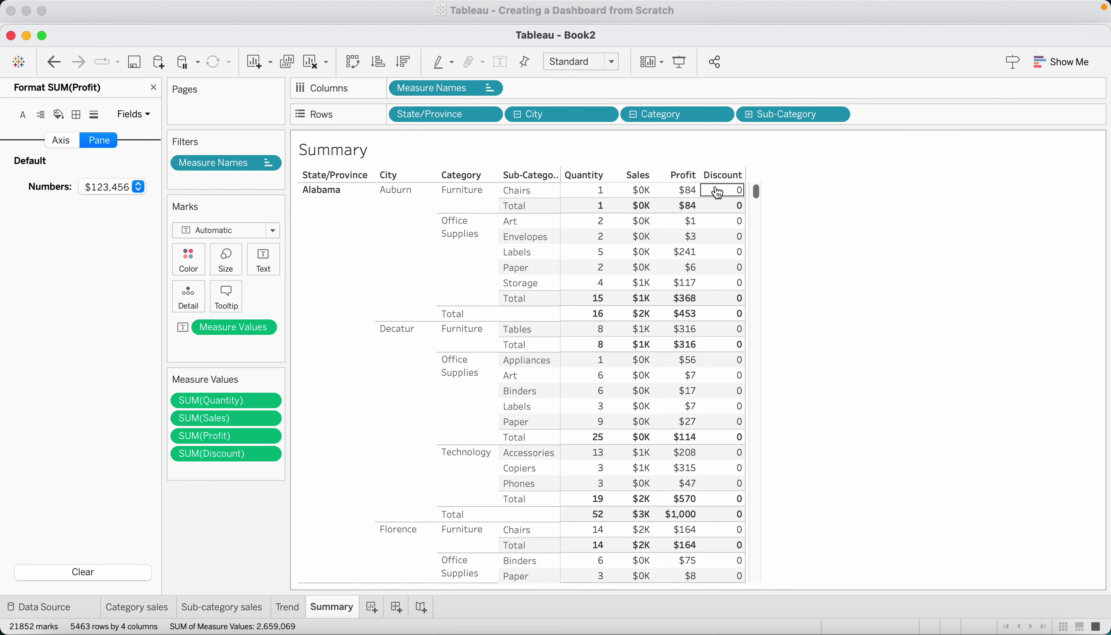
- Format the Discount values as a custom number with 2 decimal places and a $ prefix
click(236, 458)
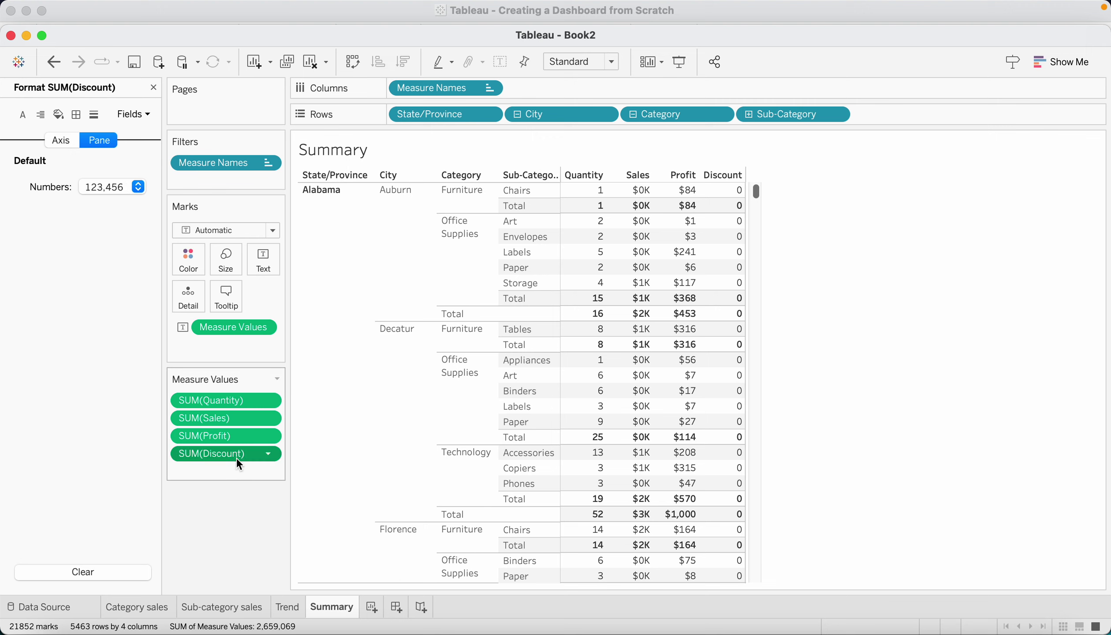
click(143, 186)
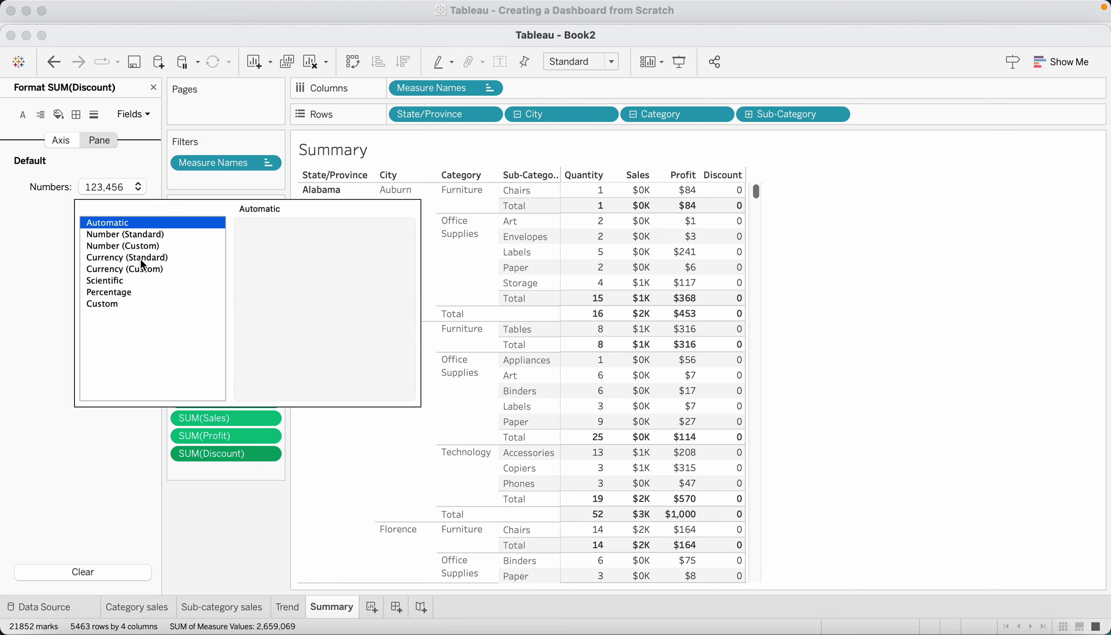
click(149, 245)
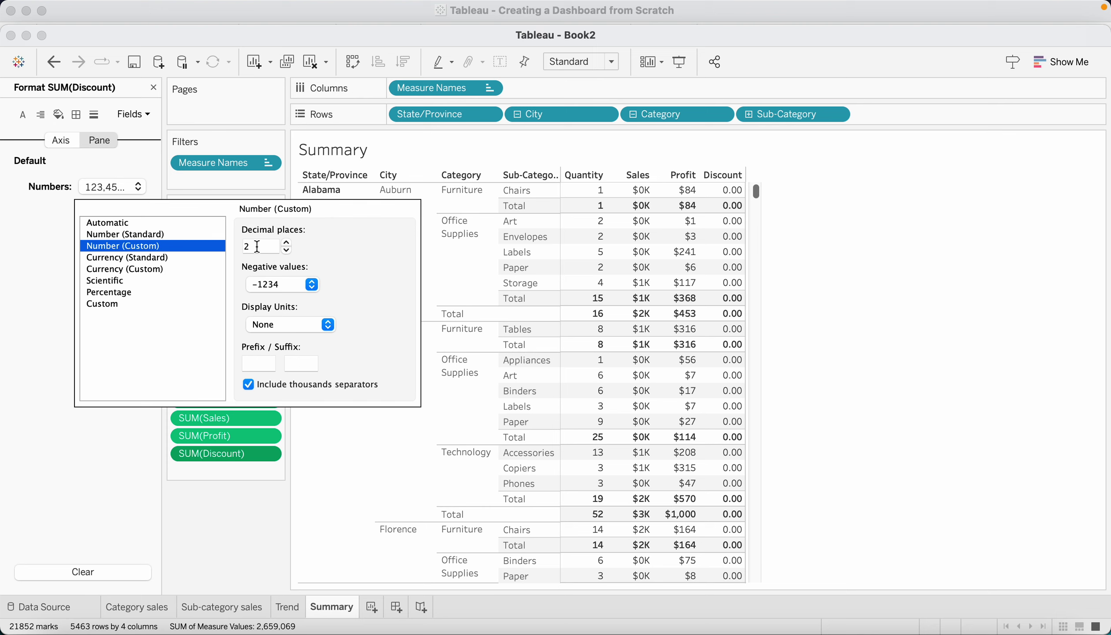
click(264, 364)
text($)
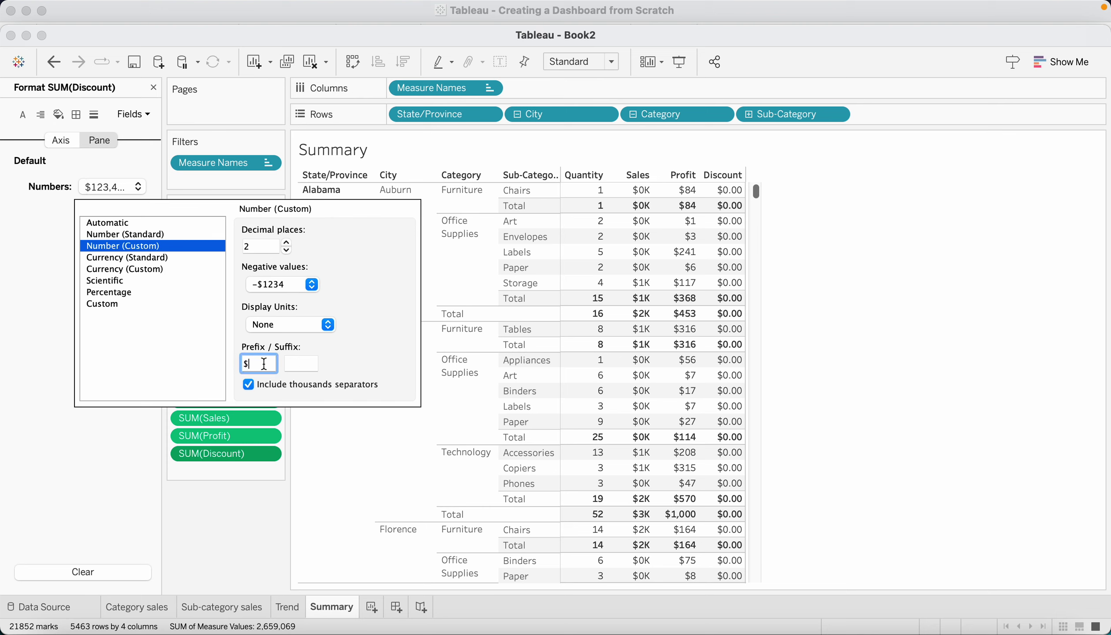
click(258, 513)
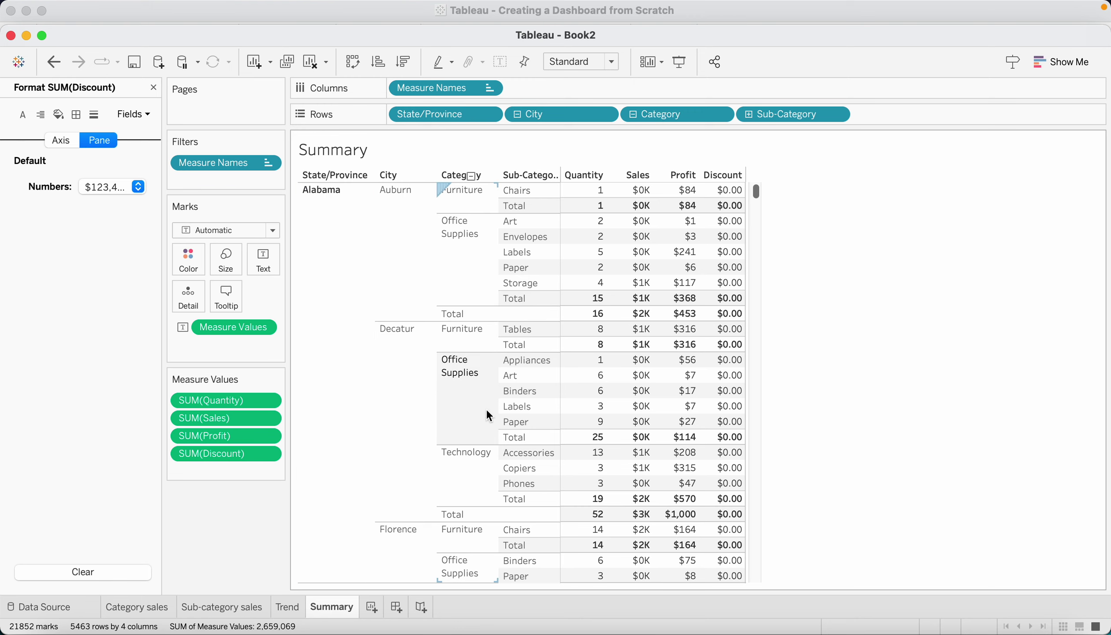
- Turn off the subtotals for City and State/Province in the Summary table and close the formatting pane
scroll(487, 412, down, 3)
scroll(485, 407, down, 15)
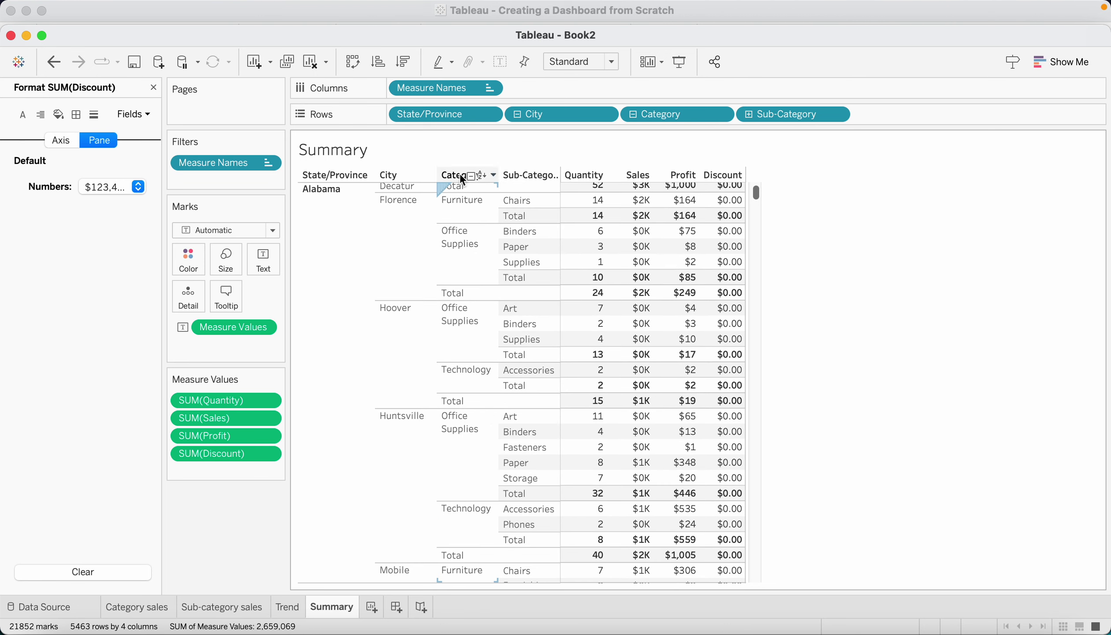
scroll(392, 506, down, 20)
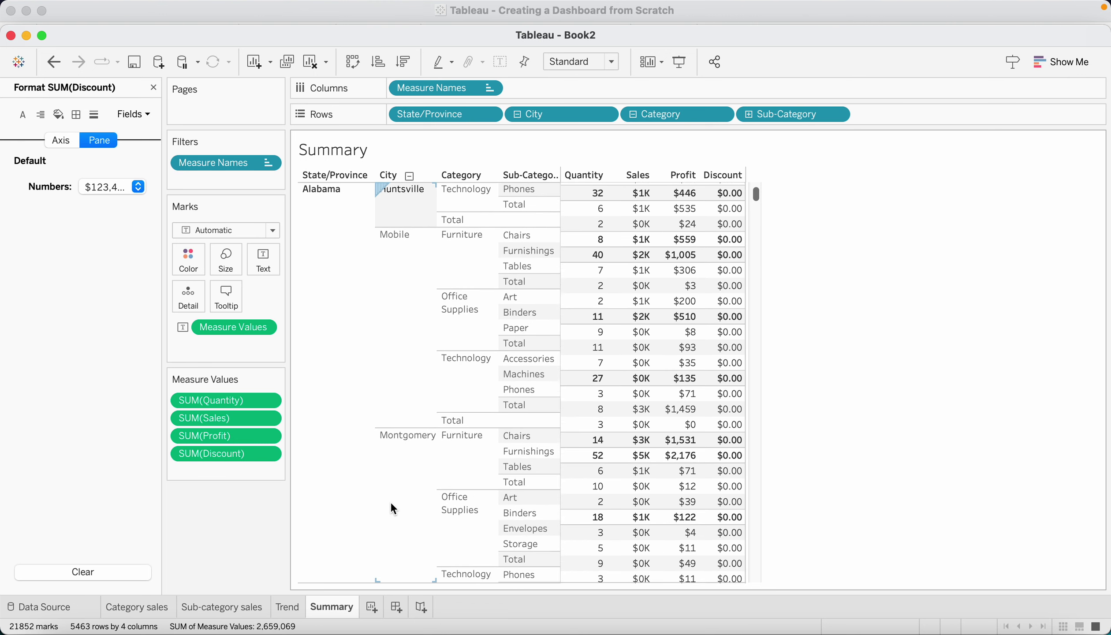
scroll(394, 509, down, 3)
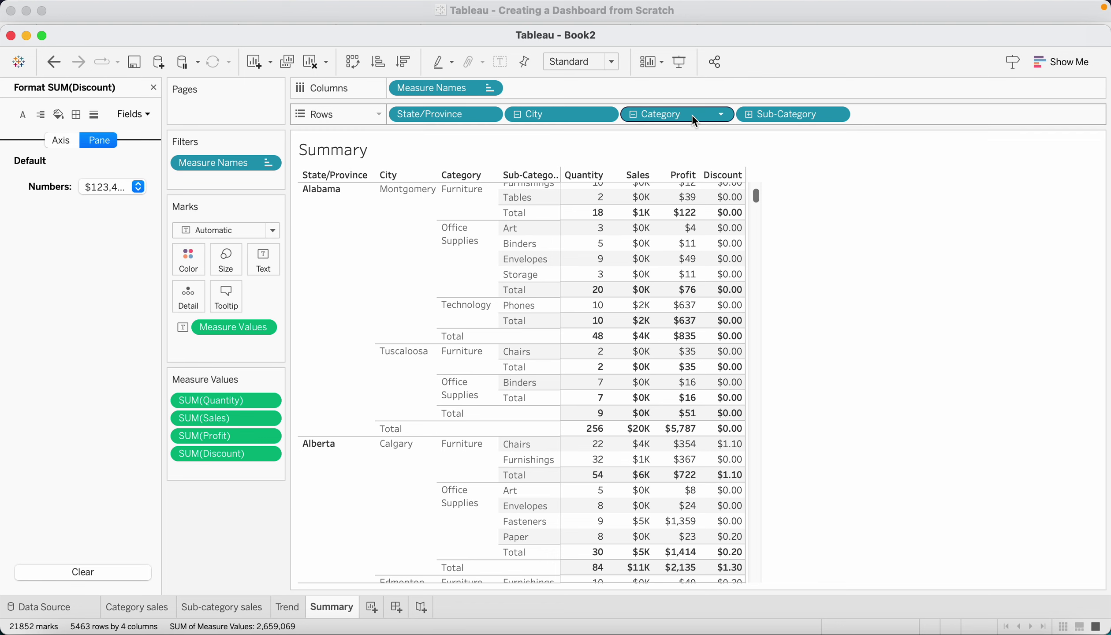
click(603, 114)
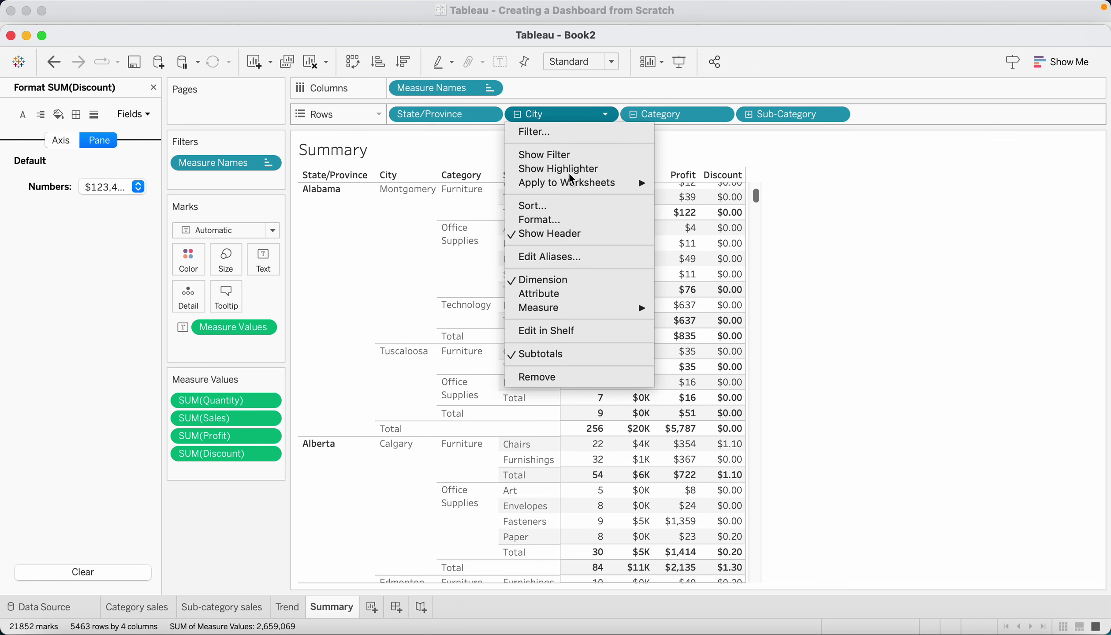
click(549, 355)
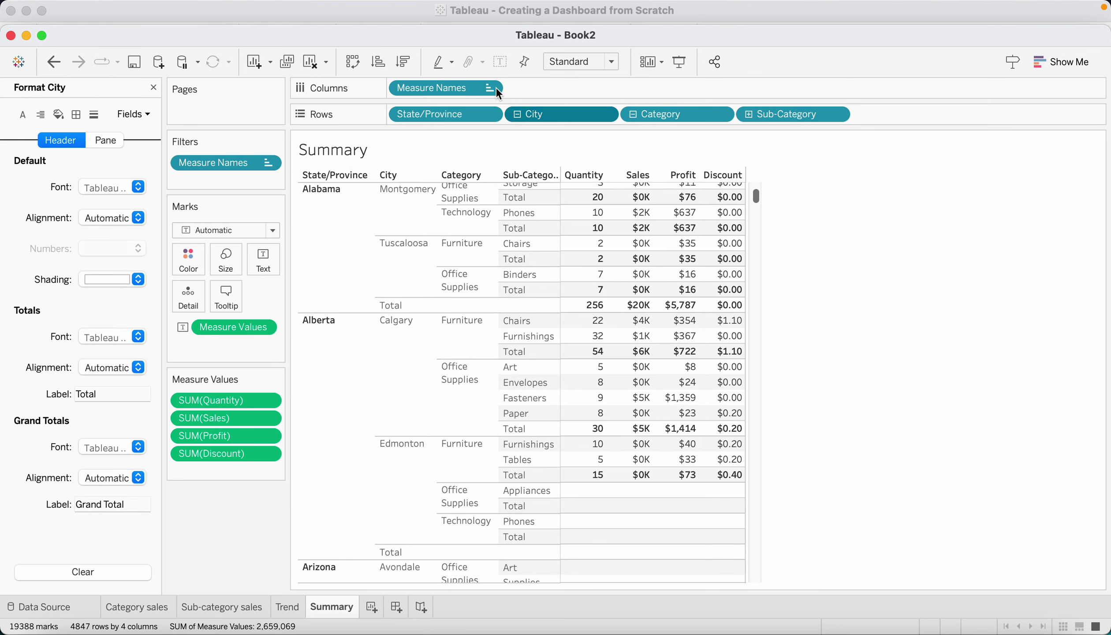
click(490, 118)
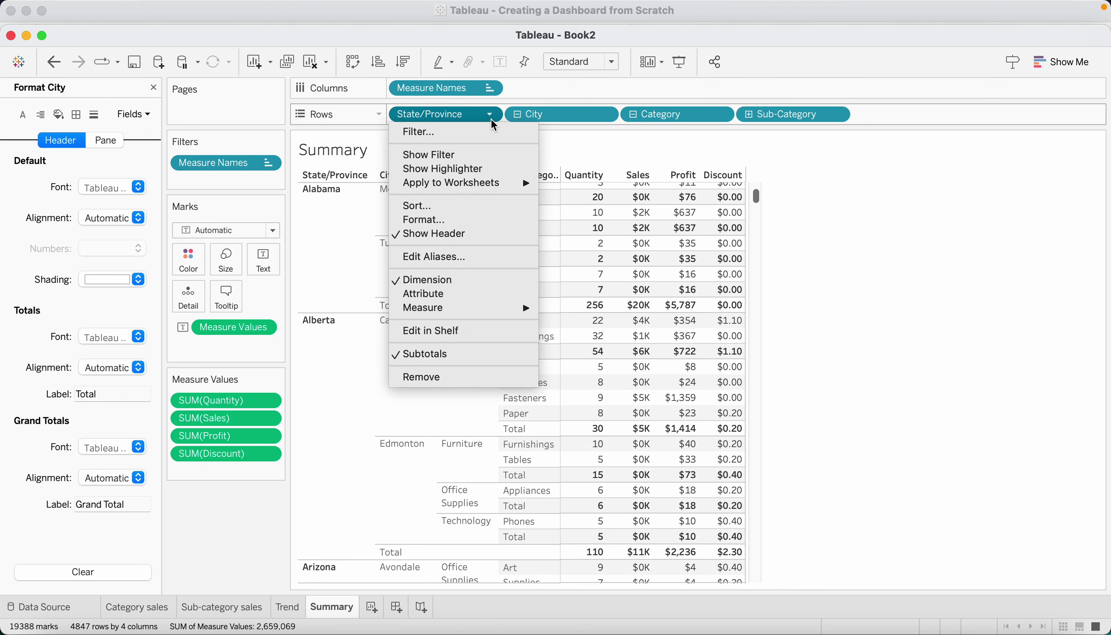
click(445, 353)
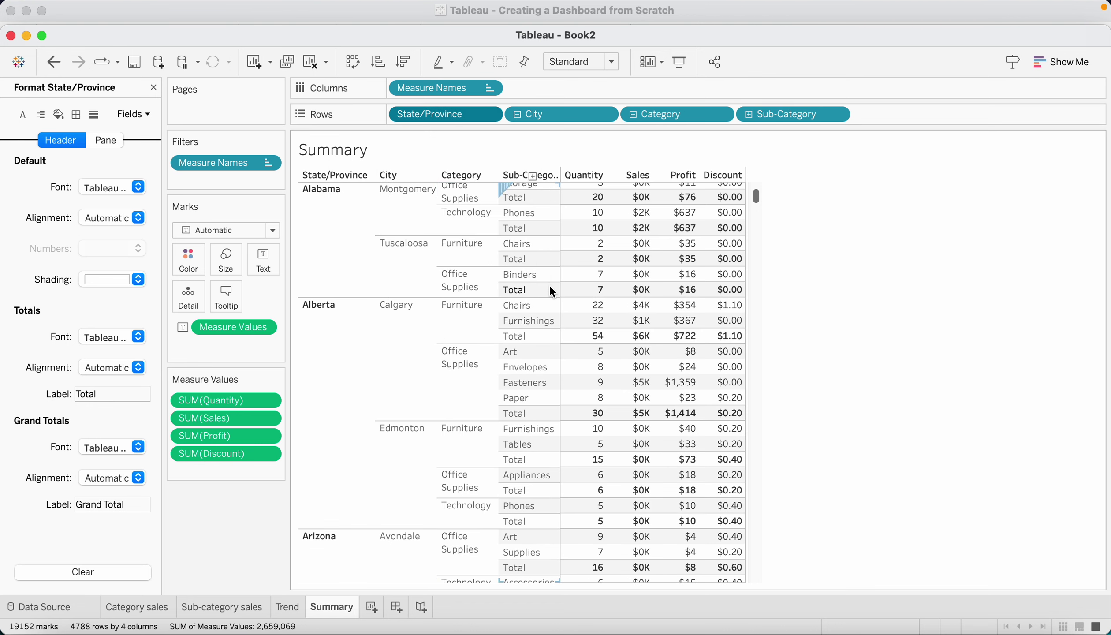
scroll(548, 359, up, 10)
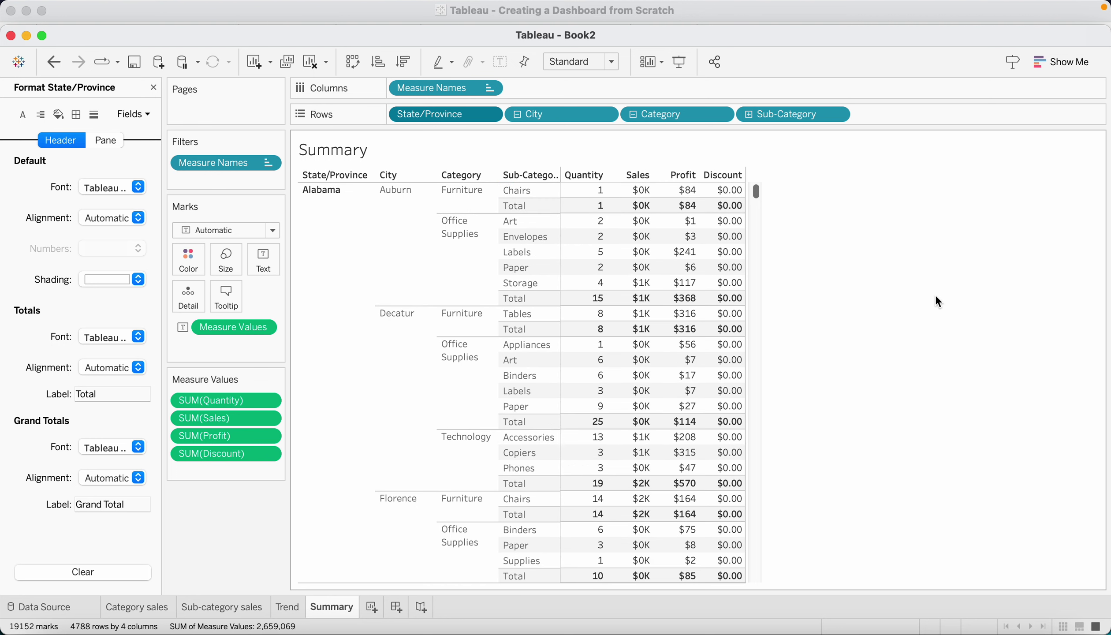
click(153, 88)
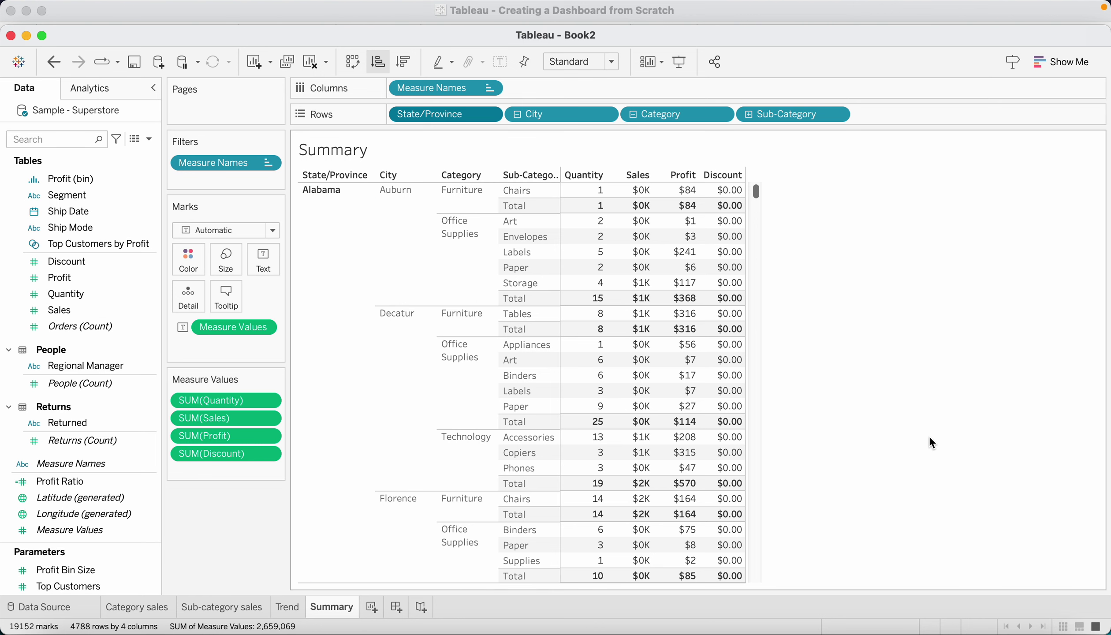